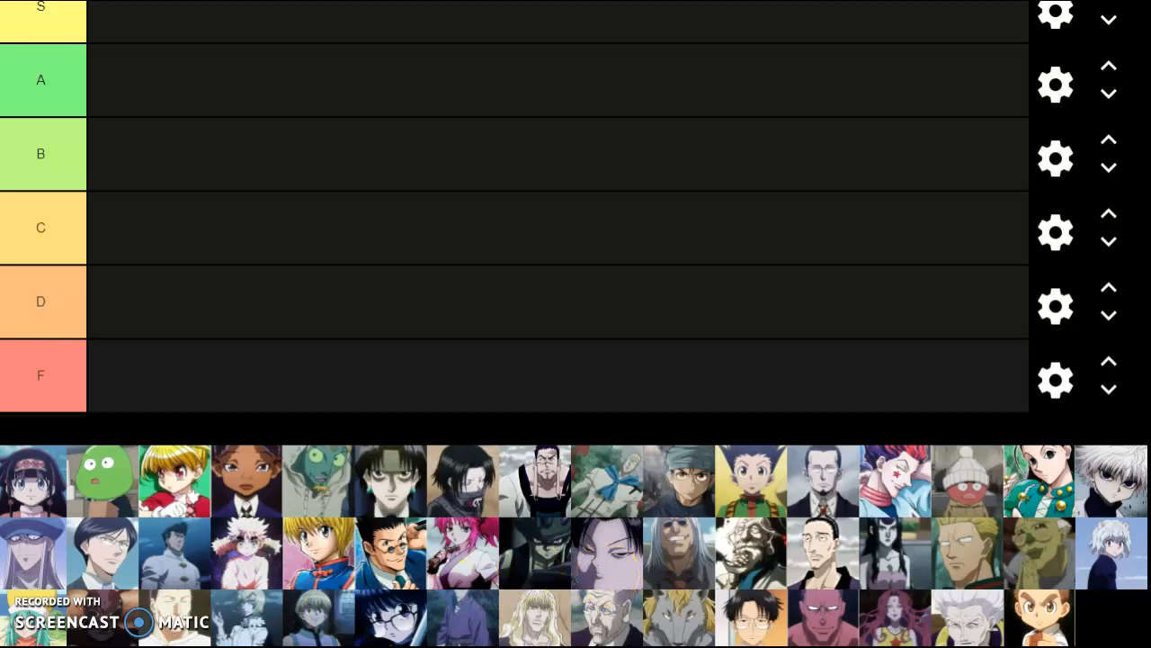
# Place the dark-haired girl with the headband in tier B and the green round-headed character in tier D.
pyautogui.scroll(1, 56, 450)
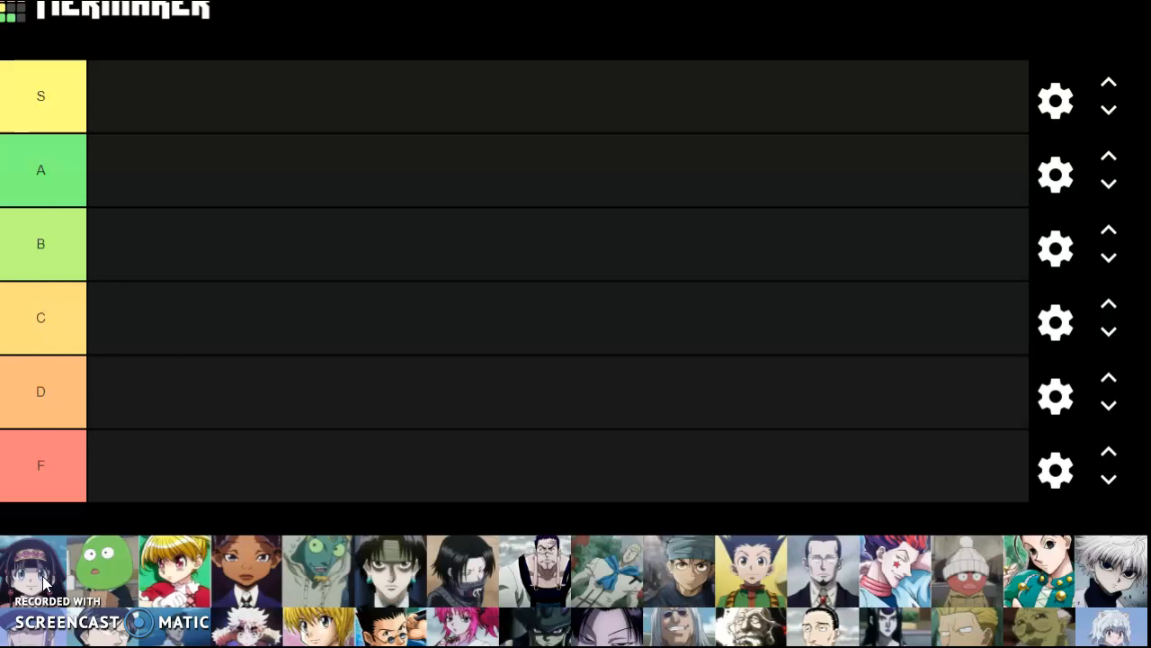
pyautogui.moveTo(39, 581); pyautogui.dragTo(148, 284)
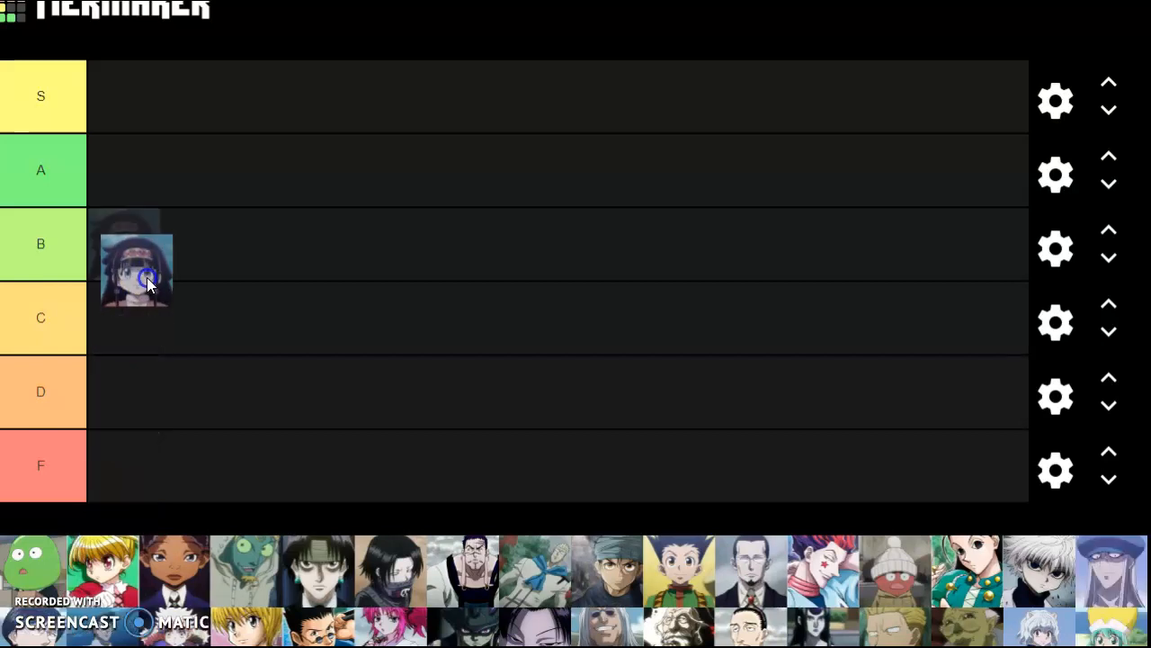
pyautogui.moveTo(148, 284); pyautogui.dragTo(151, 257)
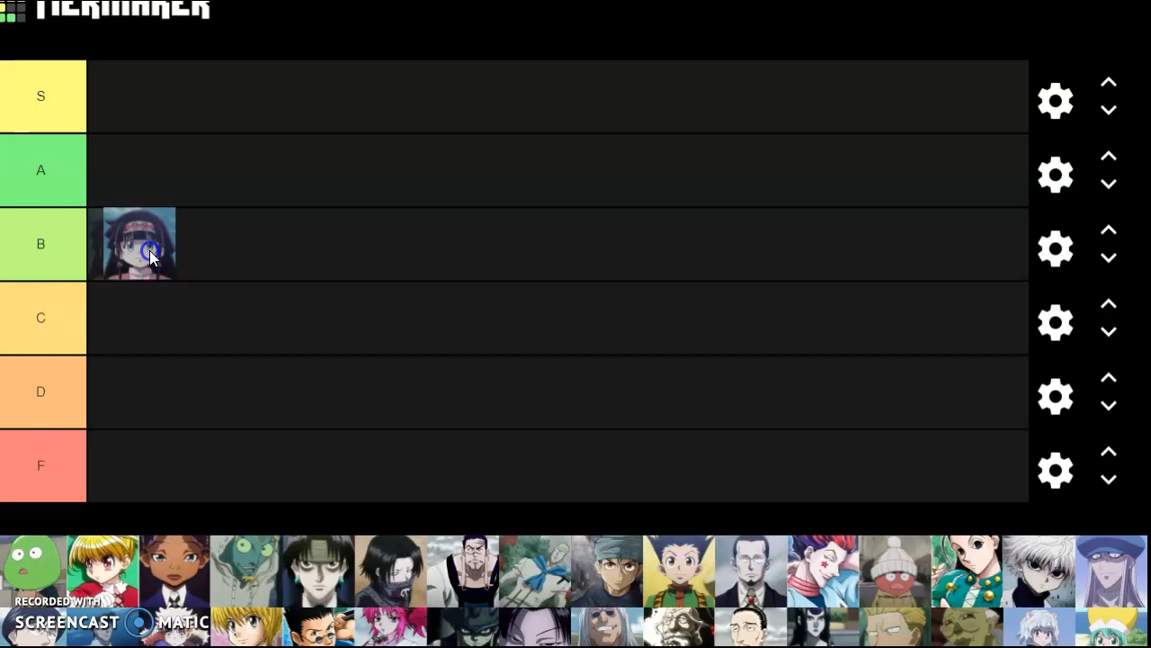
pyautogui.moveTo(151, 256); pyautogui.dragTo(139, 250)
pyautogui.scroll(-1, 270, 405)
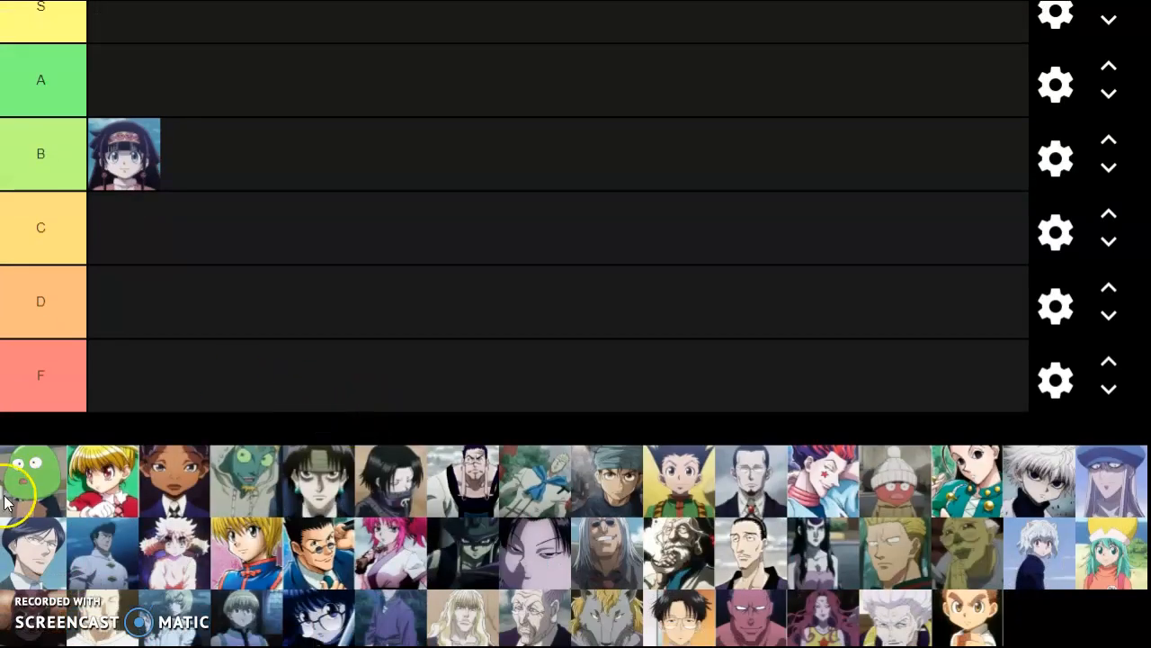
pyautogui.scroll(1, 7, 504)
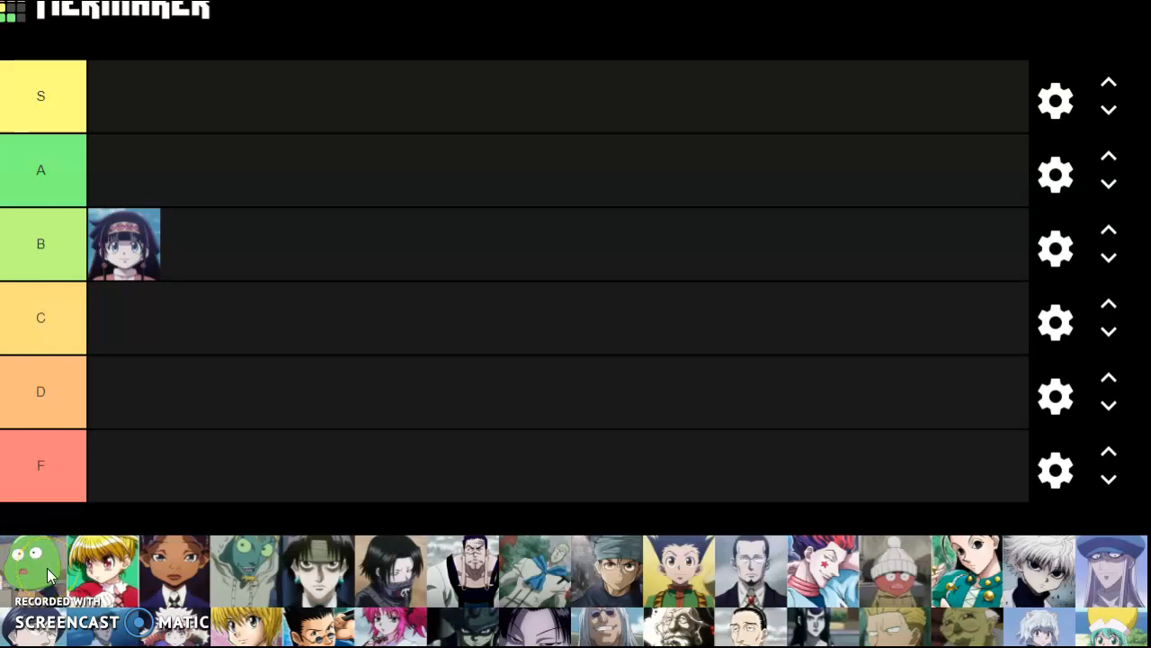
pyautogui.moveTo(49, 574); pyautogui.dragTo(152, 393)
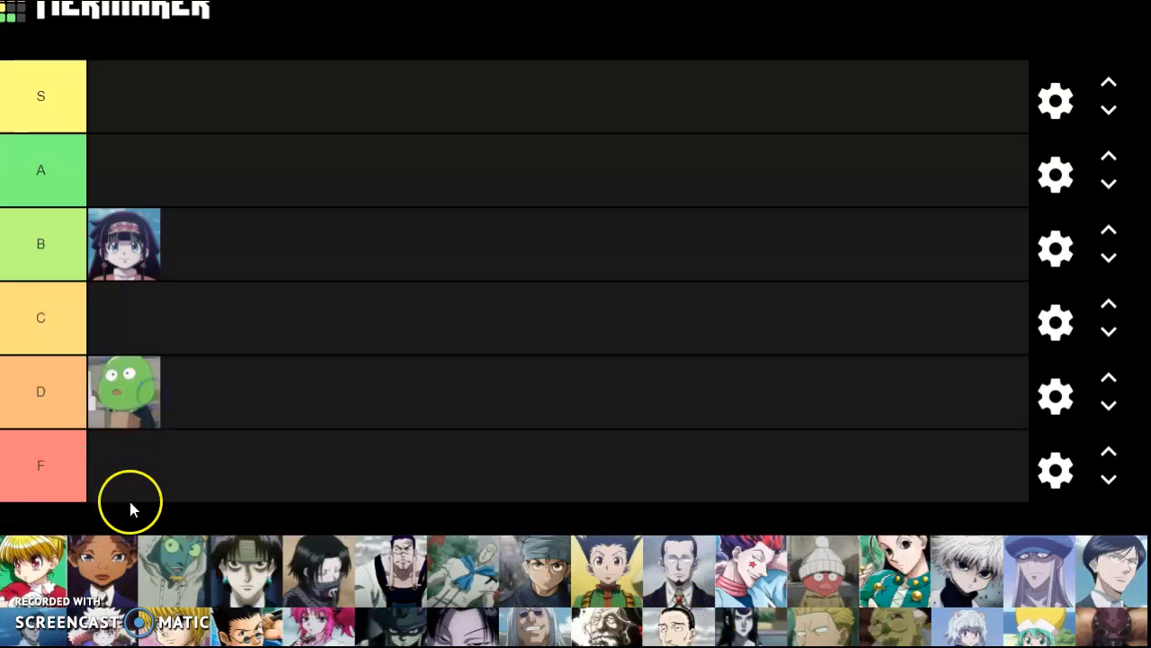
# Add the blonde girl in red and the dark-skinned girl in the suit to the end of tier B.
pyautogui.moveTo(43, 574); pyautogui.dragTo(44, 574)
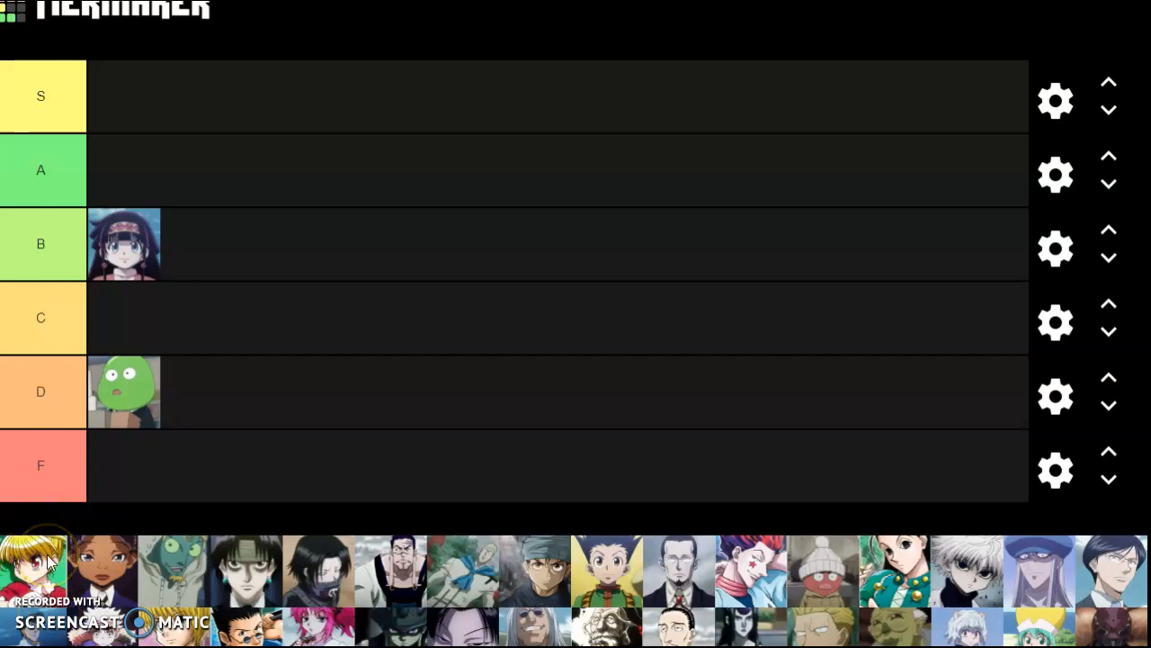
pyautogui.moveTo(50, 563); pyautogui.dragTo(152, 320)
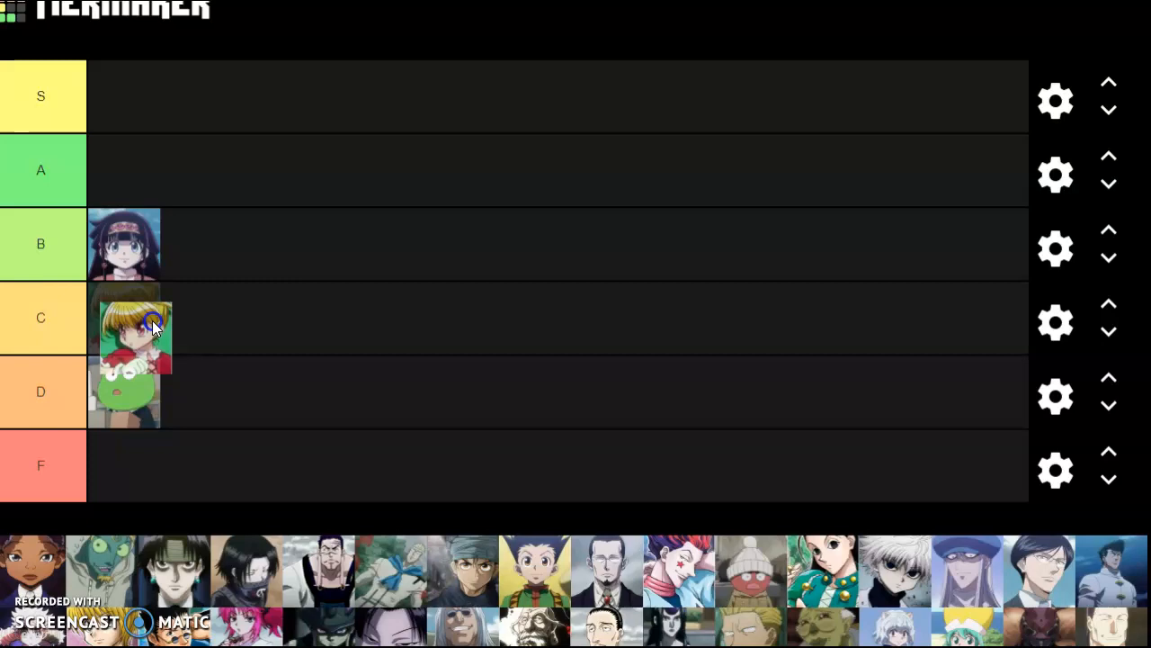
pyautogui.moveTo(152, 321); pyautogui.dragTo(213, 230)
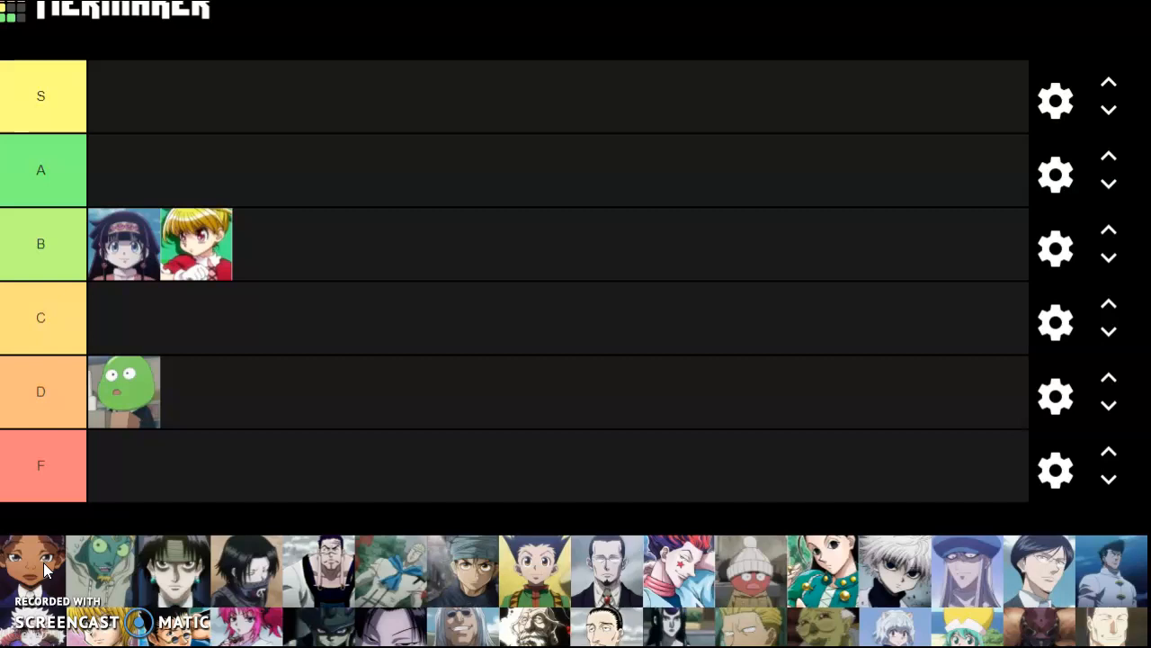
pyautogui.moveTo(43, 563); pyautogui.dragTo(322, 252)
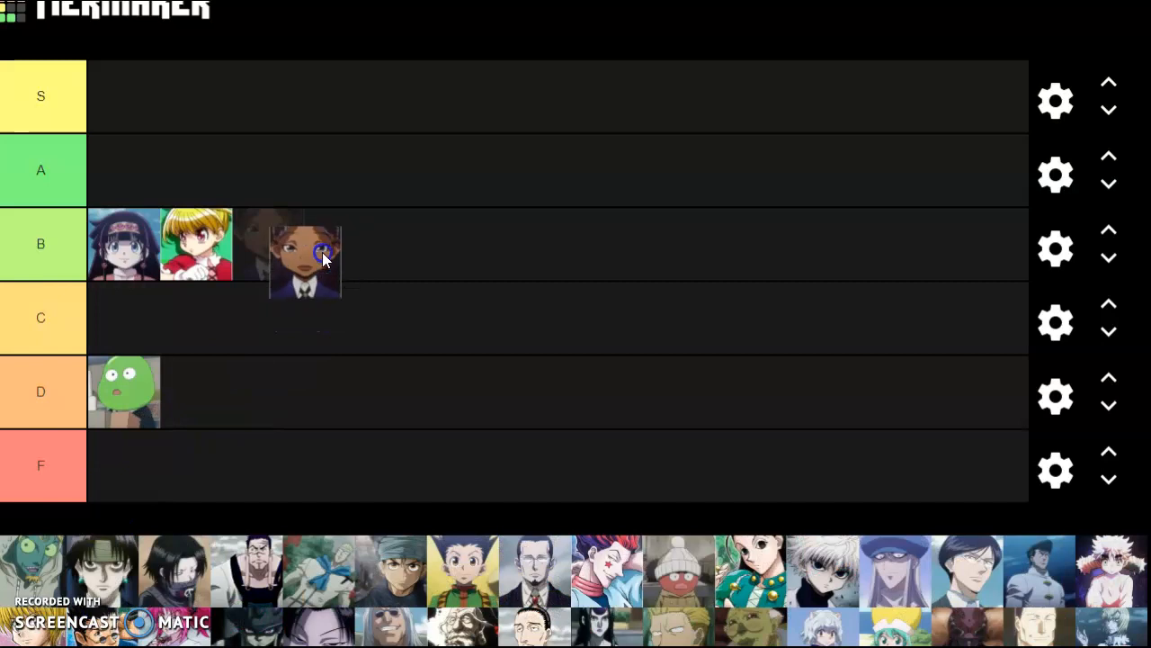
pyautogui.moveTo(322, 252); pyautogui.dragTo(285, 231)
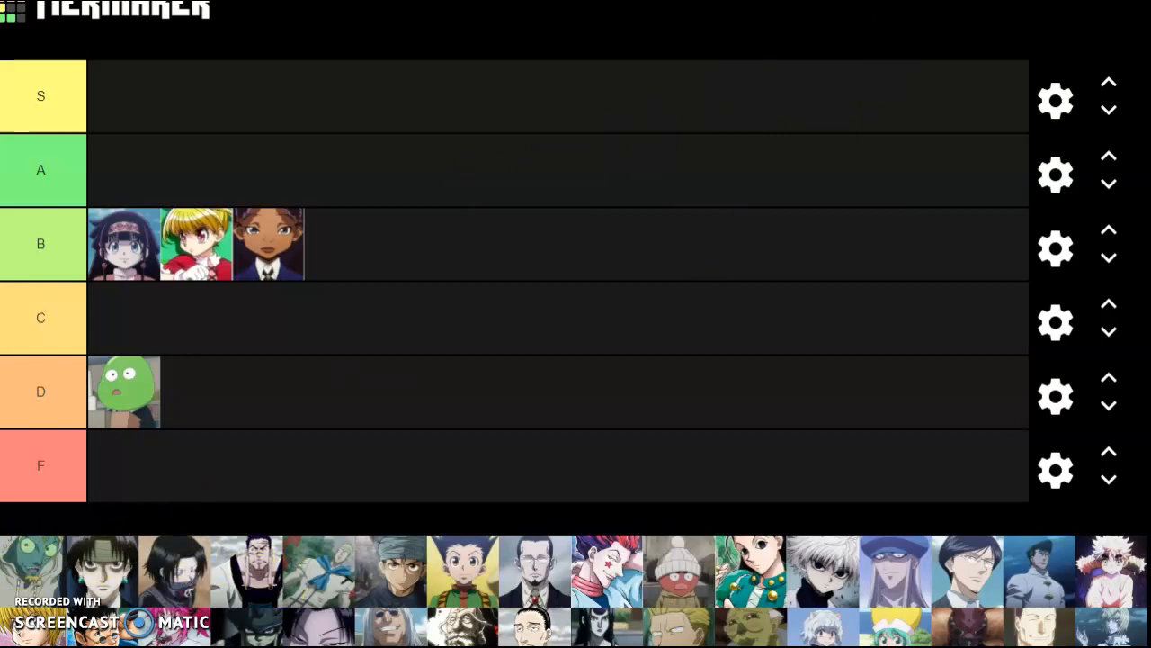
# Put the black-haired man with earrings in tier S, the hooded teal creature at the end of tier D and the masked character at its front.
pyautogui.moveTo(32, 575); pyautogui.dragTo(185, 400)
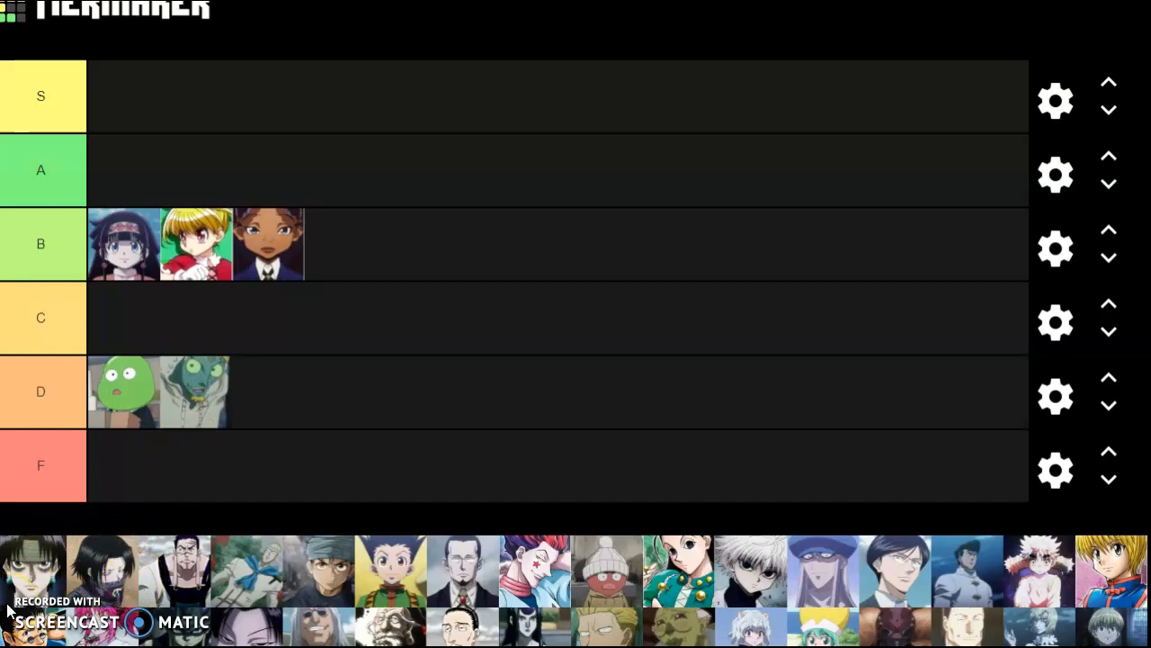
pyautogui.moveTo(45, 584); pyautogui.dragTo(138, 126)
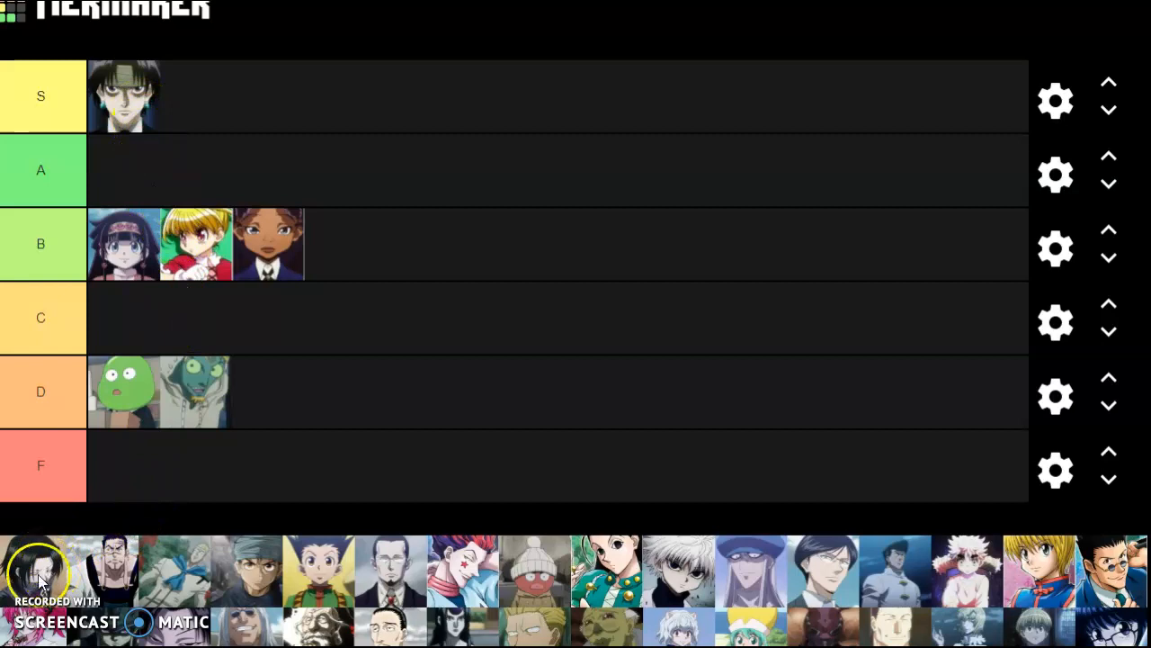
pyautogui.moveTo(26, 586); pyautogui.dragTo(122, 406)
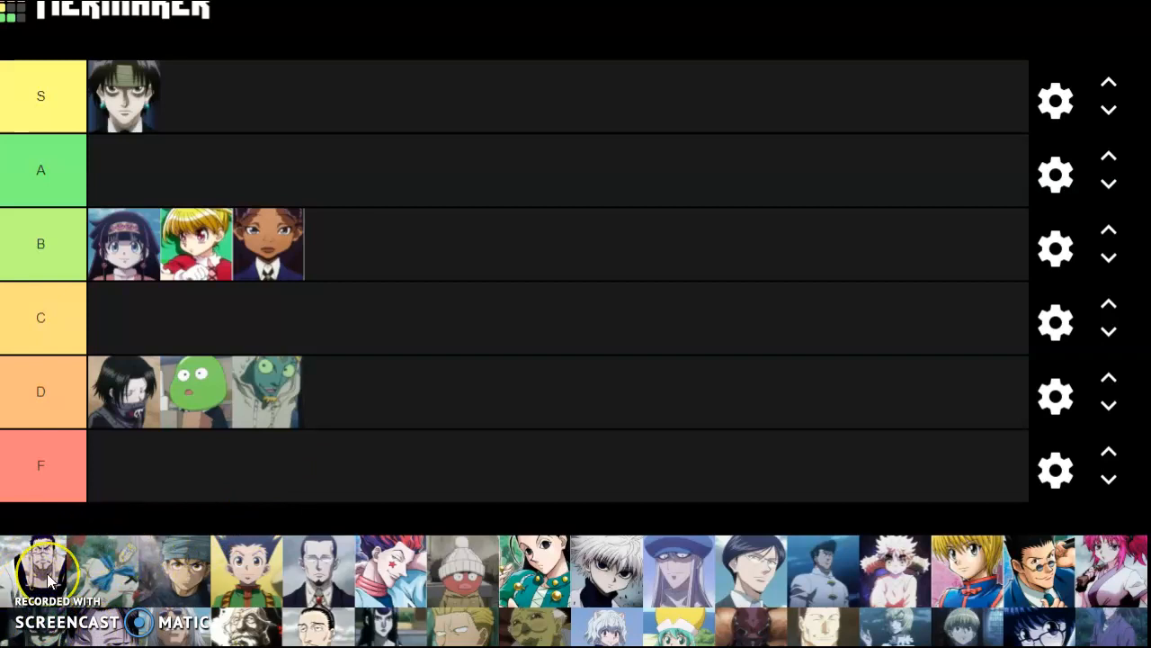
# Place the man in the black overalls and the figure with the blue bow in tier C.
pyautogui.moveTo(50, 580); pyautogui.dragTo(188, 362)
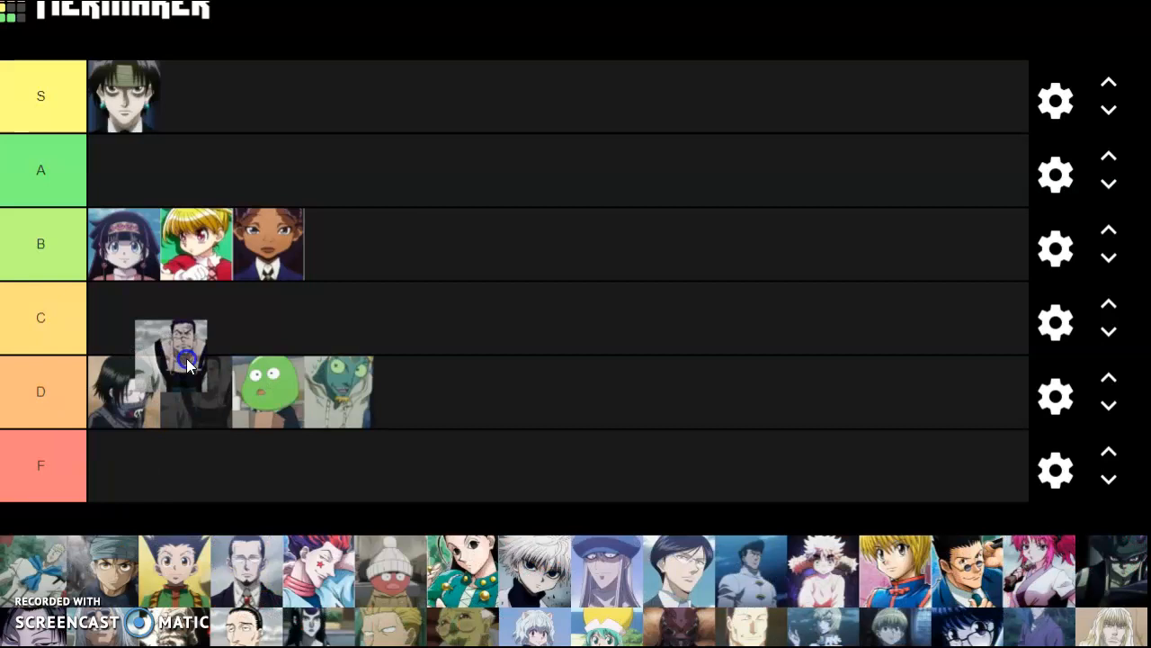
pyautogui.moveTo(187, 358); pyautogui.dragTo(148, 339)
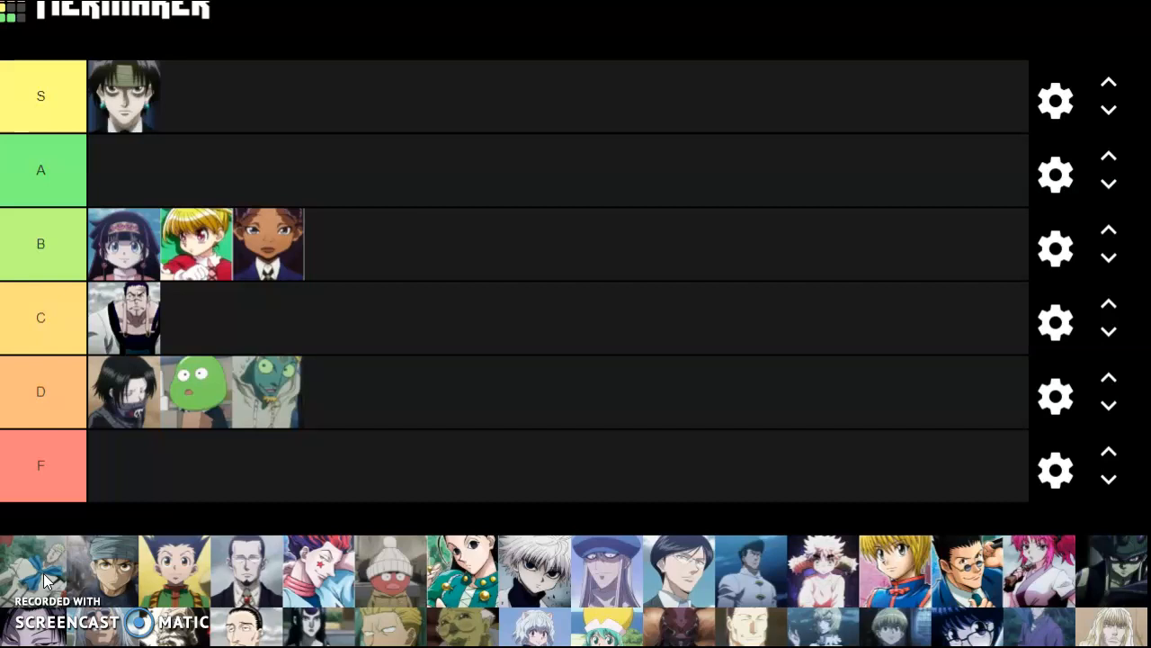
pyautogui.moveTo(44, 580); pyautogui.dragTo(208, 330)
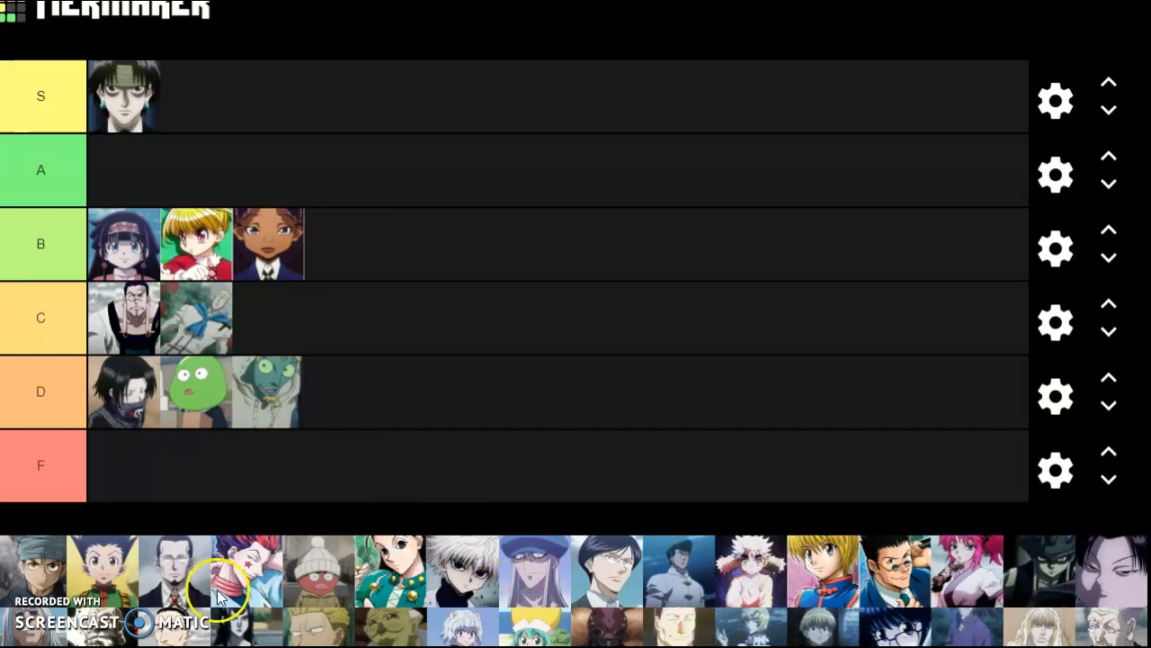
# Place the man with the grey-blue head wrap at the end of tier C, after trying him in tier B.
pyautogui.scroll(-1, 252, 571)
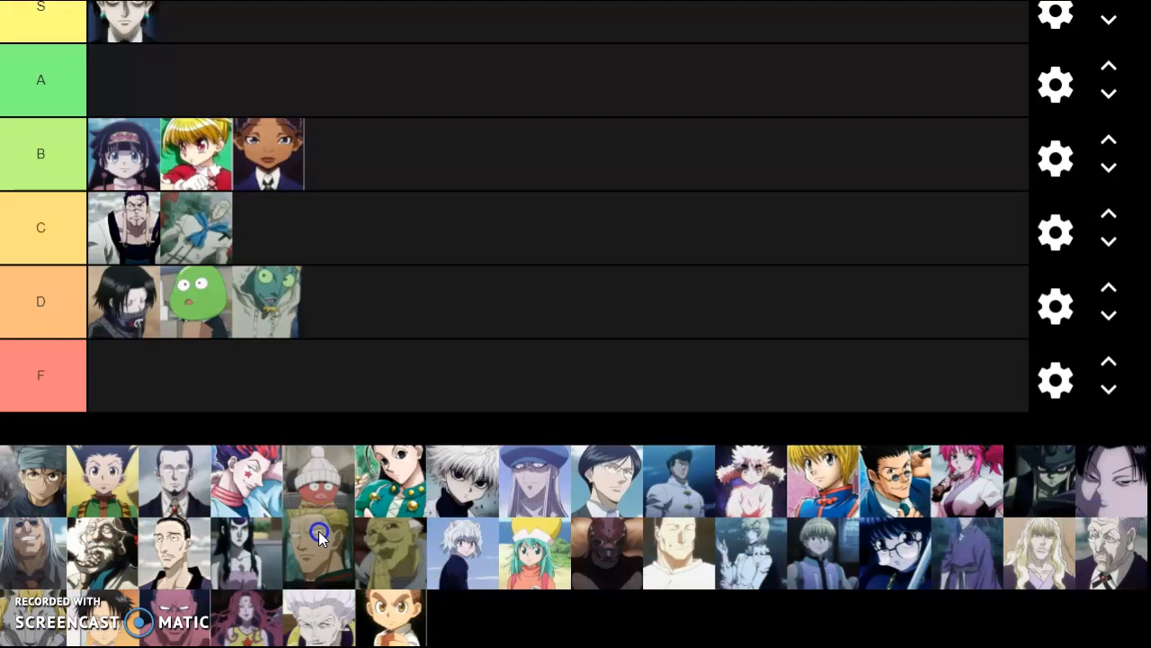
pyautogui.scroll(1, 320, 538)
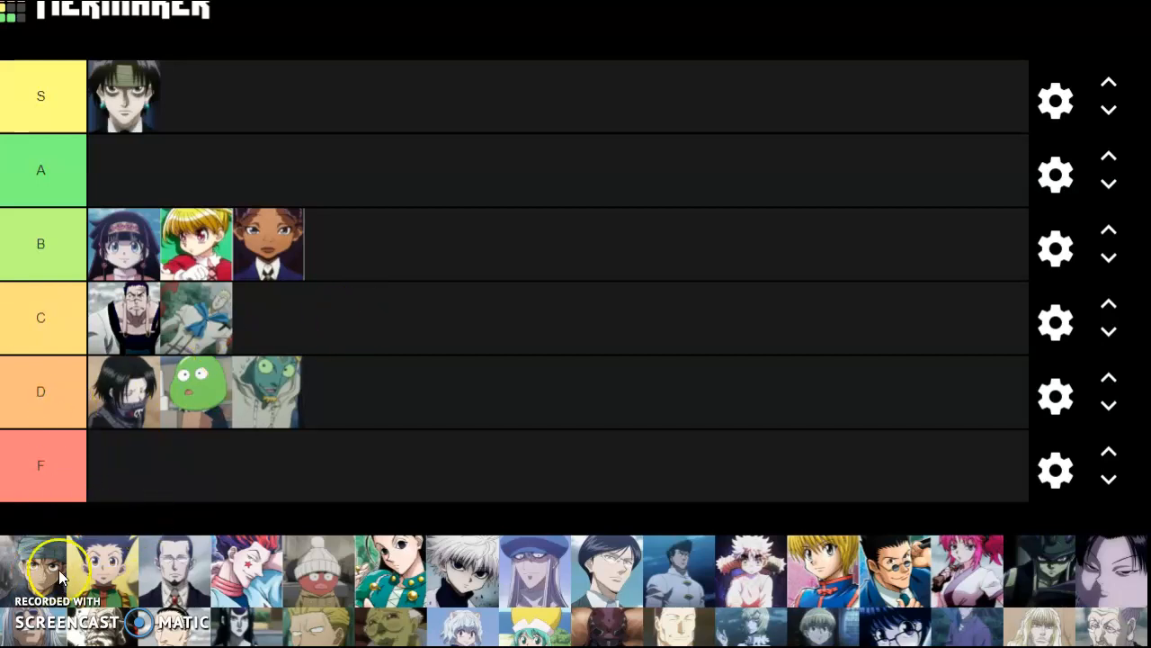
pyautogui.moveTo(39, 575); pyautogui.dragTo(341, 255)
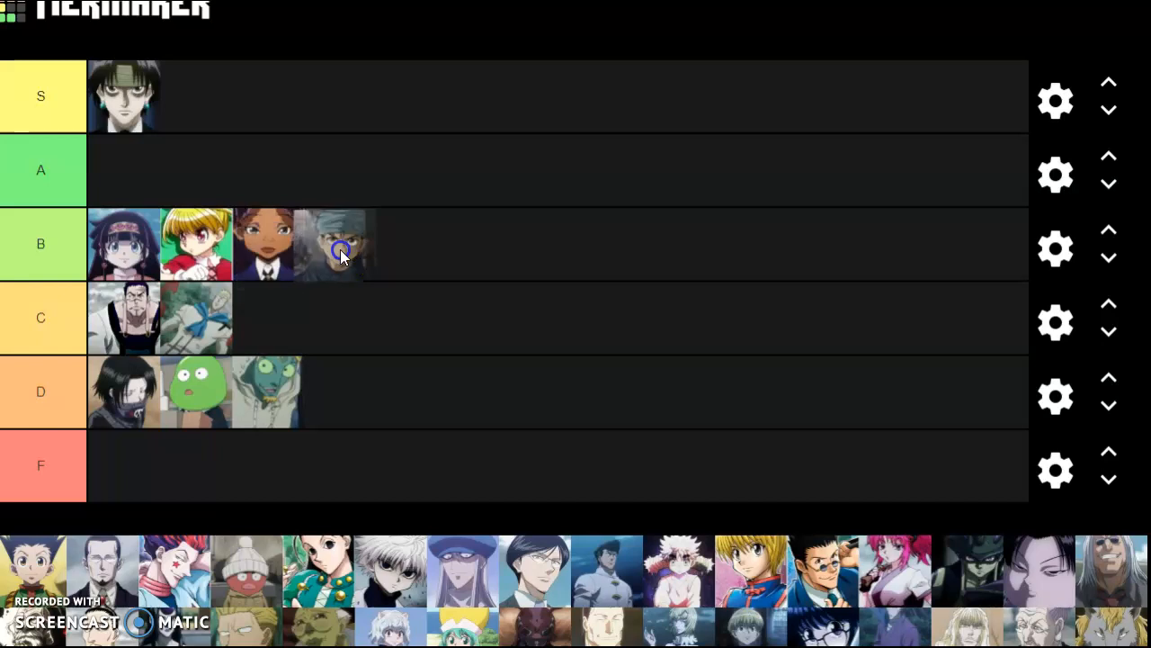
pyautogui.moveTo(341, 254); pyautogui.dragTo(210, 243)
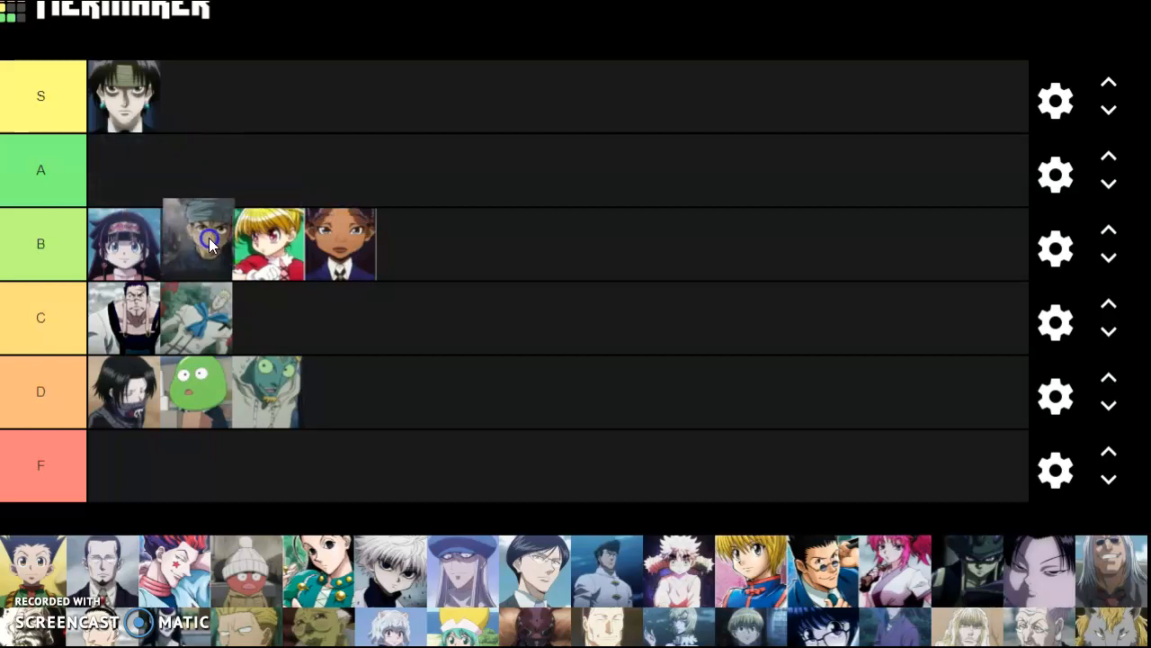
pyautogui.moveTo(210, 243); pyautogui.dragTo(274, 321)
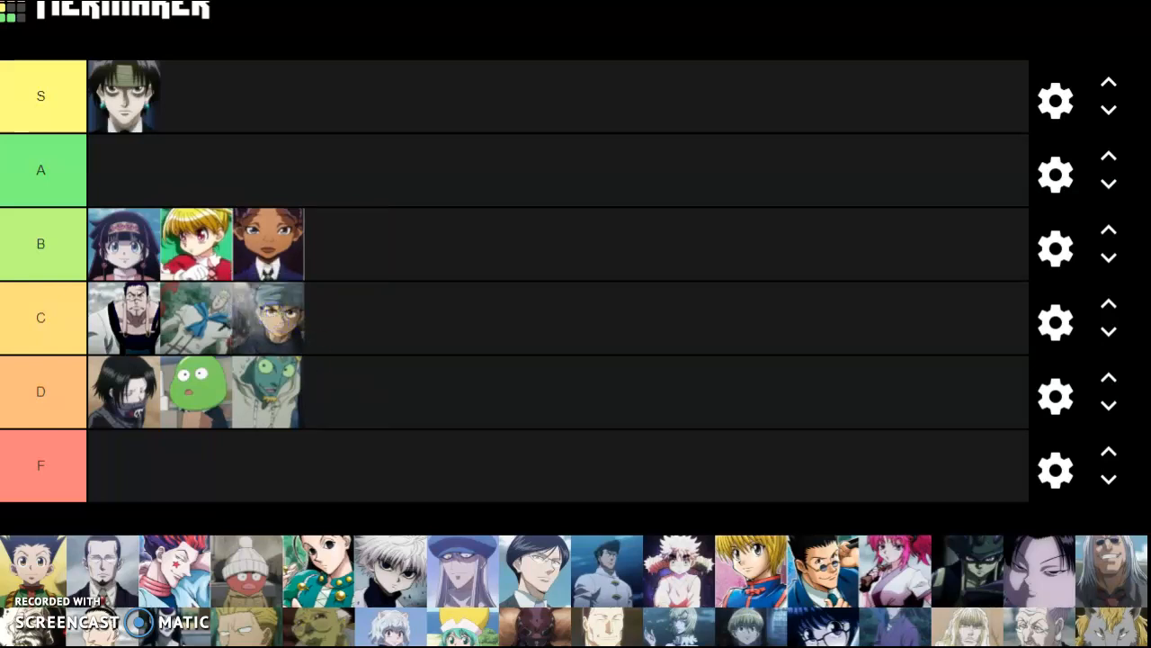
# Place the spiky-haired boy in the green jacket second in tier S.
pyautogui.moveTo(46, 575); pyautogui.dragTo(212, 99)
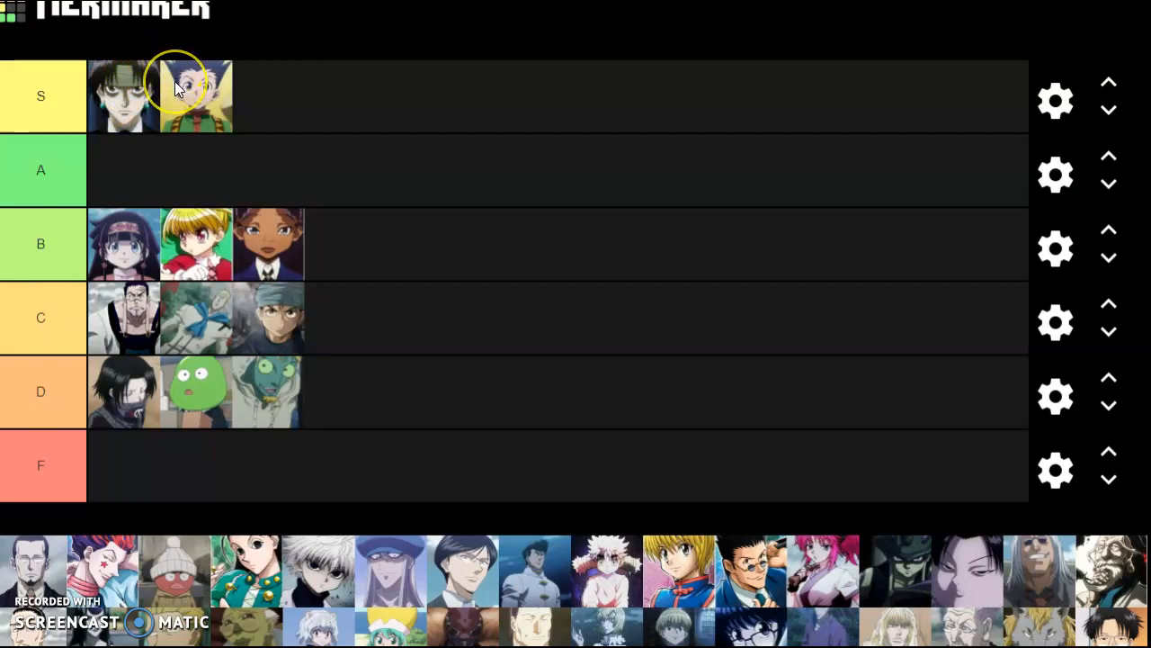
pyautogui.click(208, 91)
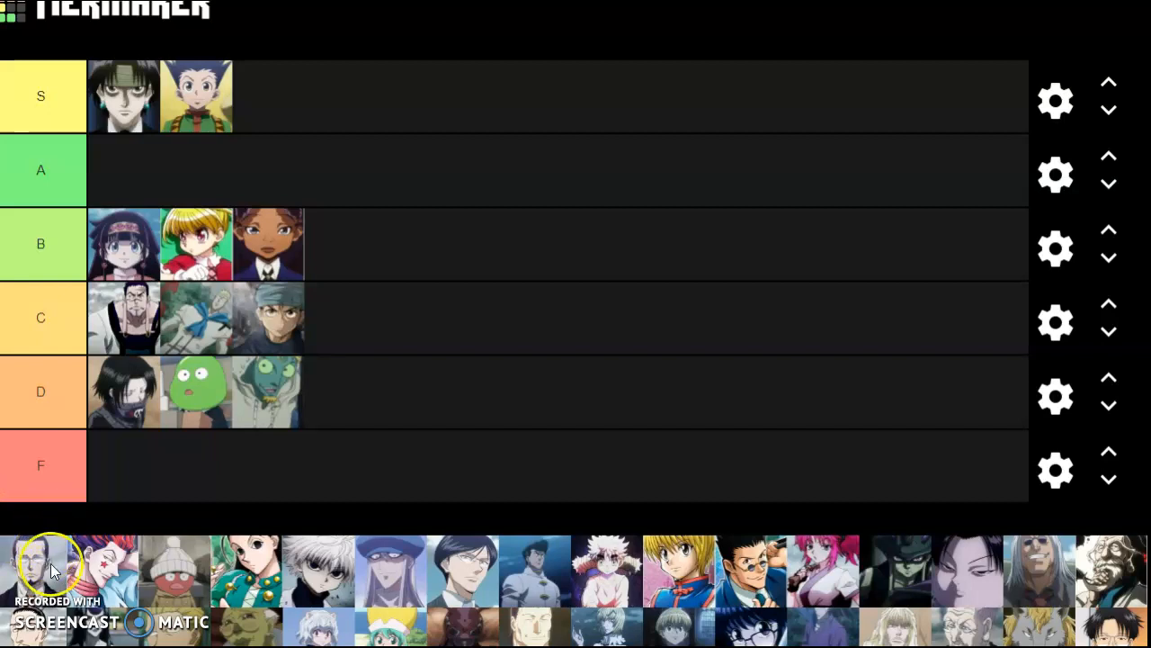
# Add the suited man with glasses to the end of tier D and the red-haired man with the face star to tier A.
pyautogui.moveTo(47, 558); pyautogui.dragTo(371, 385)
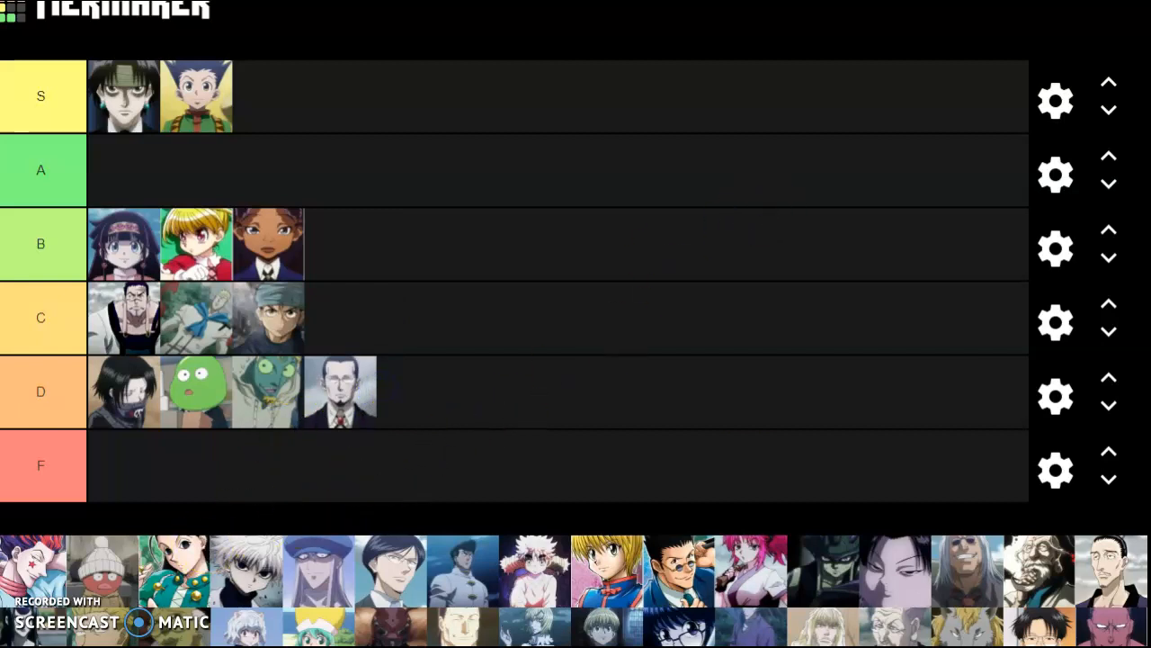
pyautogui.moveTo(36, 571); pyautogui.dragTo(115, 161)
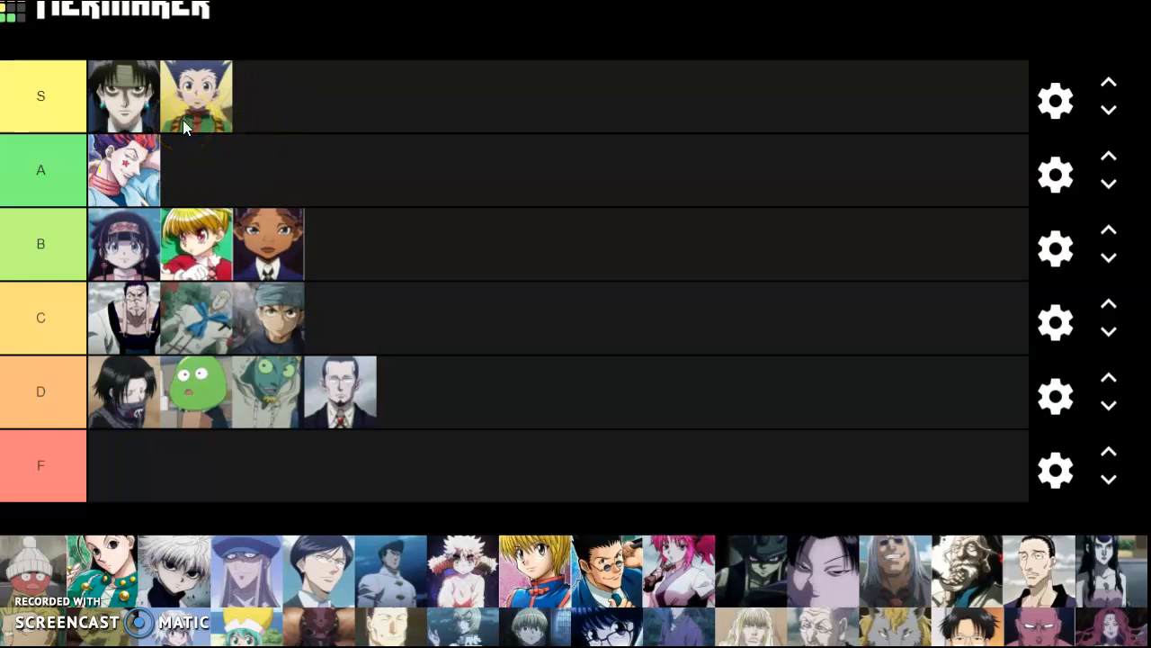
pyautogui.moveTo(192, 105); pyautogui.dragTo(190, 111)
pyautogui.click(134, 182)
pyautogui.click(130, 209)
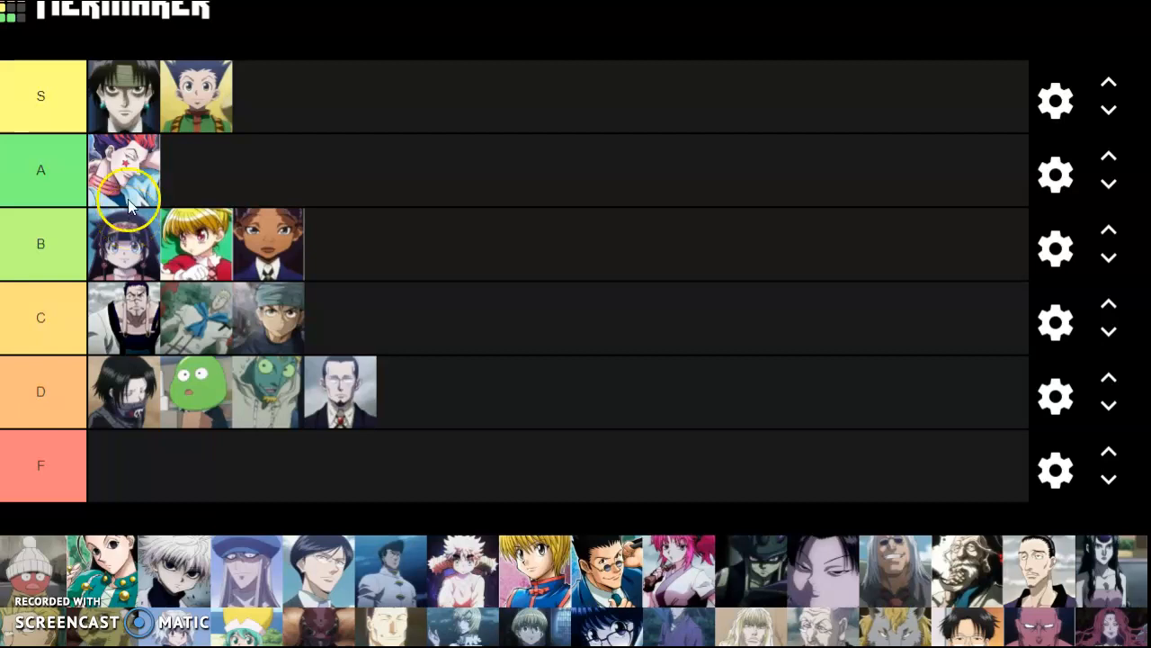
pyautogui.click(112, 126)
pyautogui.moveTo(128, 150)
pyautogui.mouseDown()
pyautogui.moveTo(133, 92)
pyautogui.moveTo(134, 143)
pyautogui.mouseUp()
pyautogui.click(271, 193)
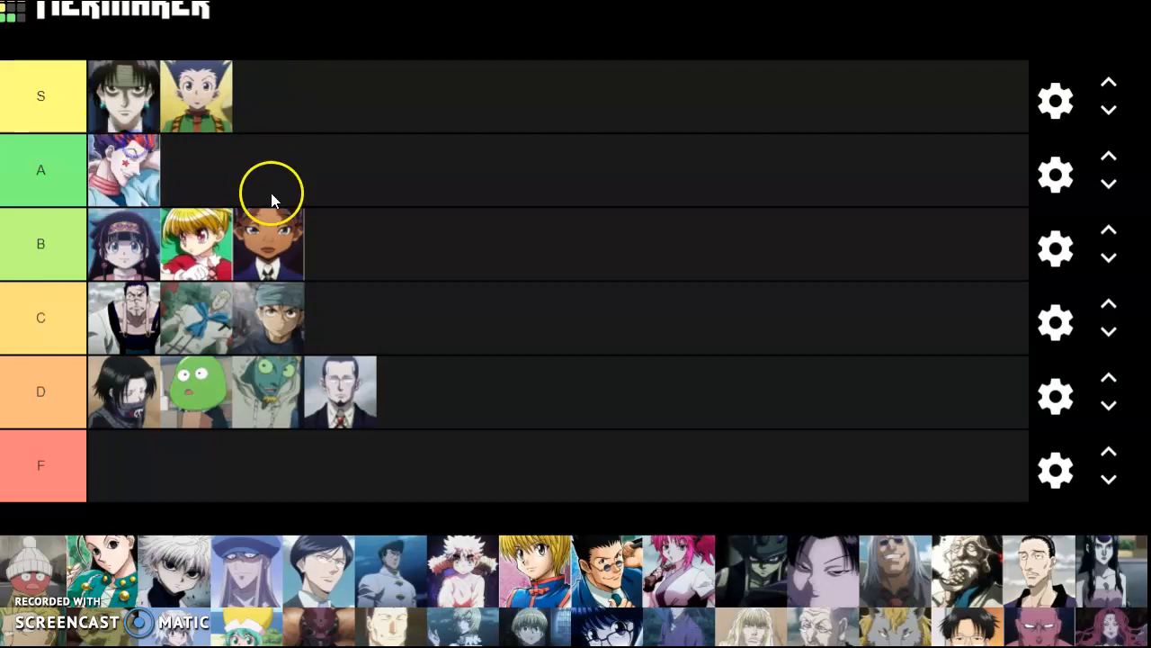
pyautogui.click(173, 518)
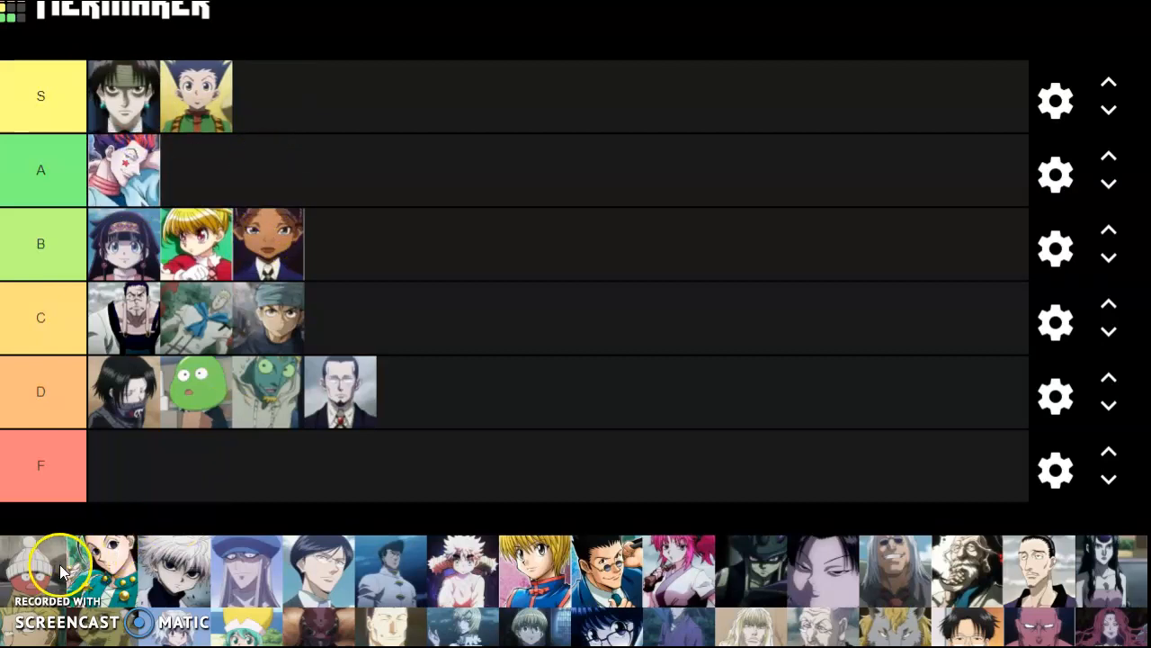
# Add the character in the white knit cap to the end of tier D and the one in the green outfit to tier C.
pyautogui.moveTo(45, 574); pyautogui.dragTo(406, 377)
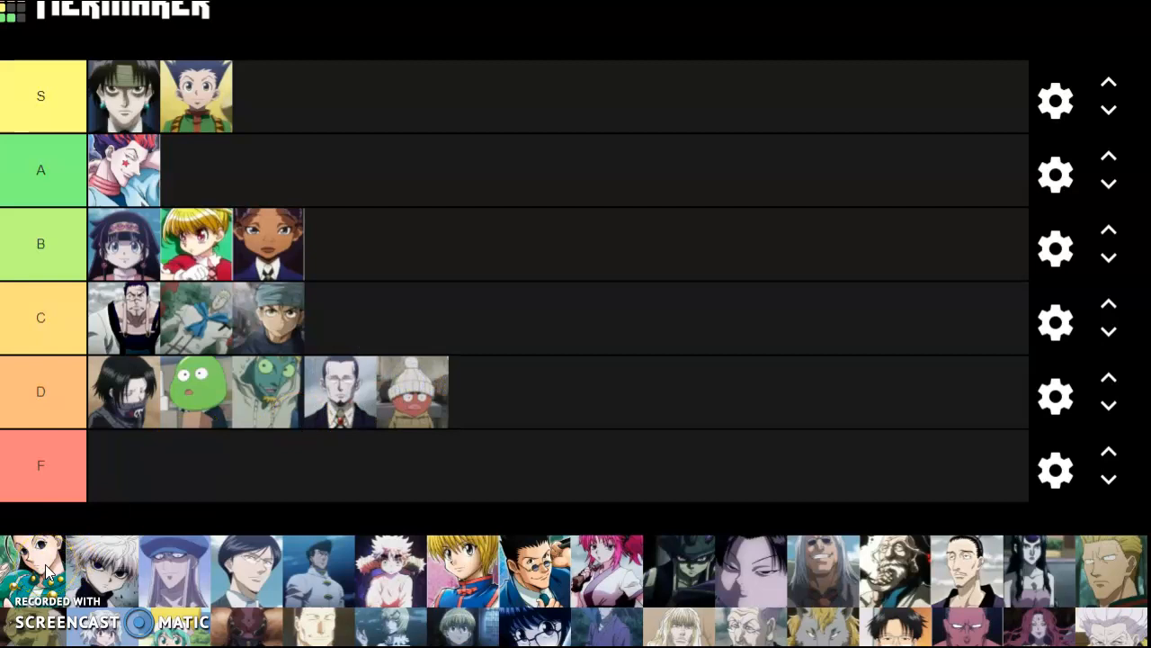
pyautogui.moveTo(45, 567); pyautogui.dragTo(363, 313)
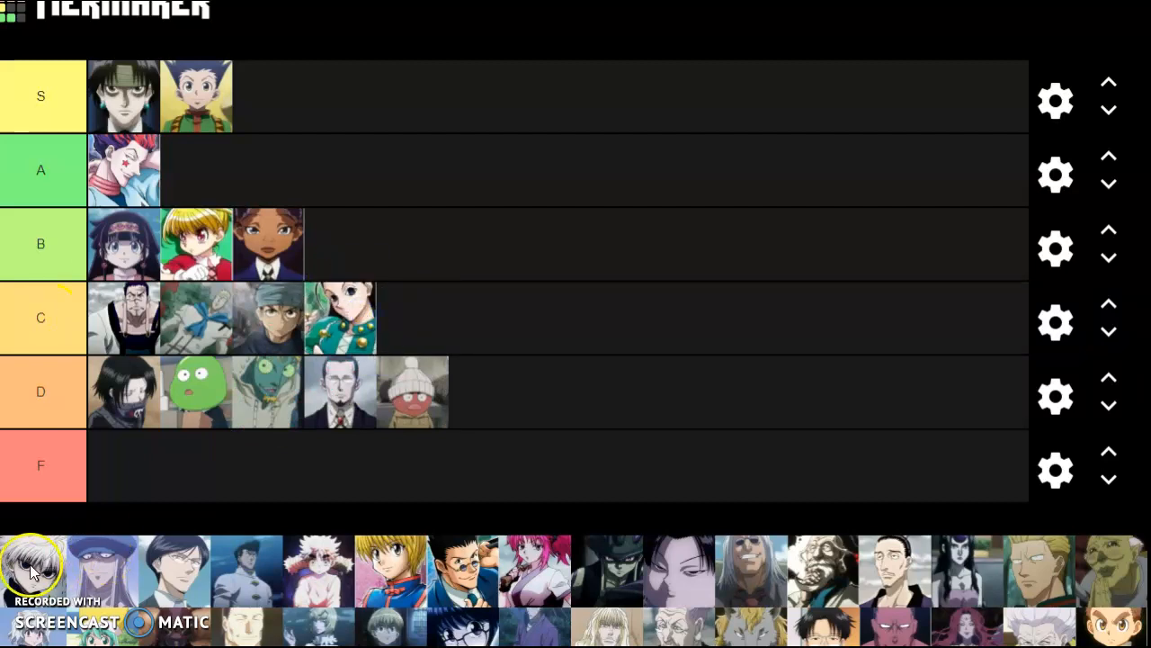
# Add the white-haired boy to the end of tier S and the long-haired character in the blue cap to tier B.
pyautogui.moveTo(27, 565); pyautogui.dragTo(293, 83)
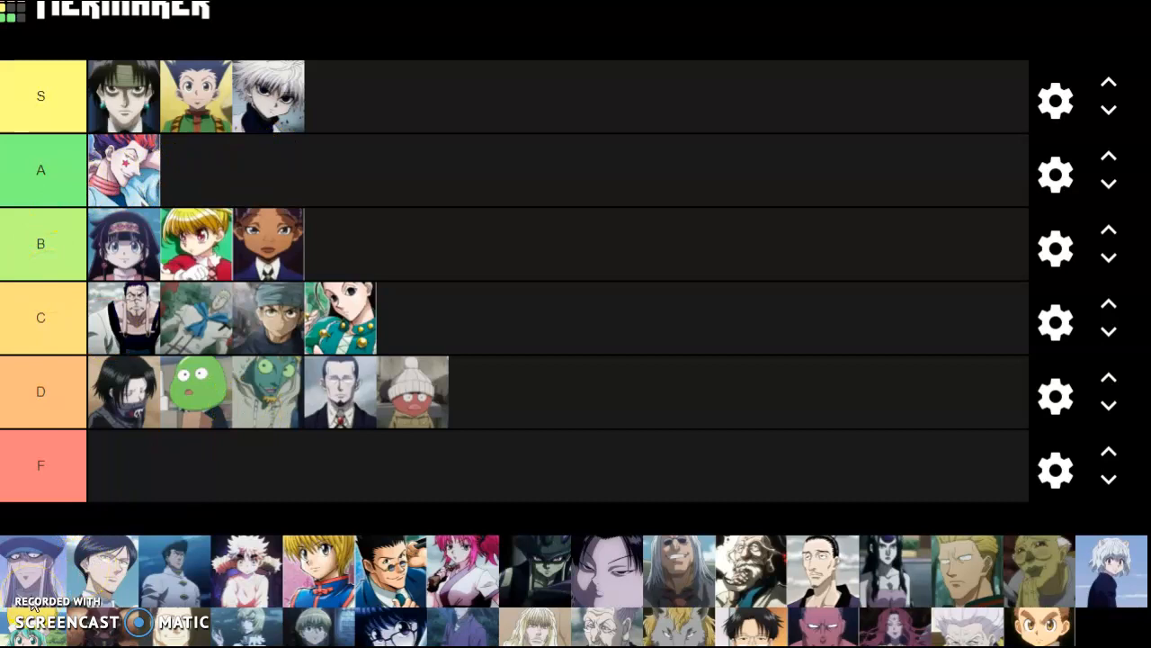
pyautogui.moveTo(31, 607); pyautogui.dragTo(347, 283)
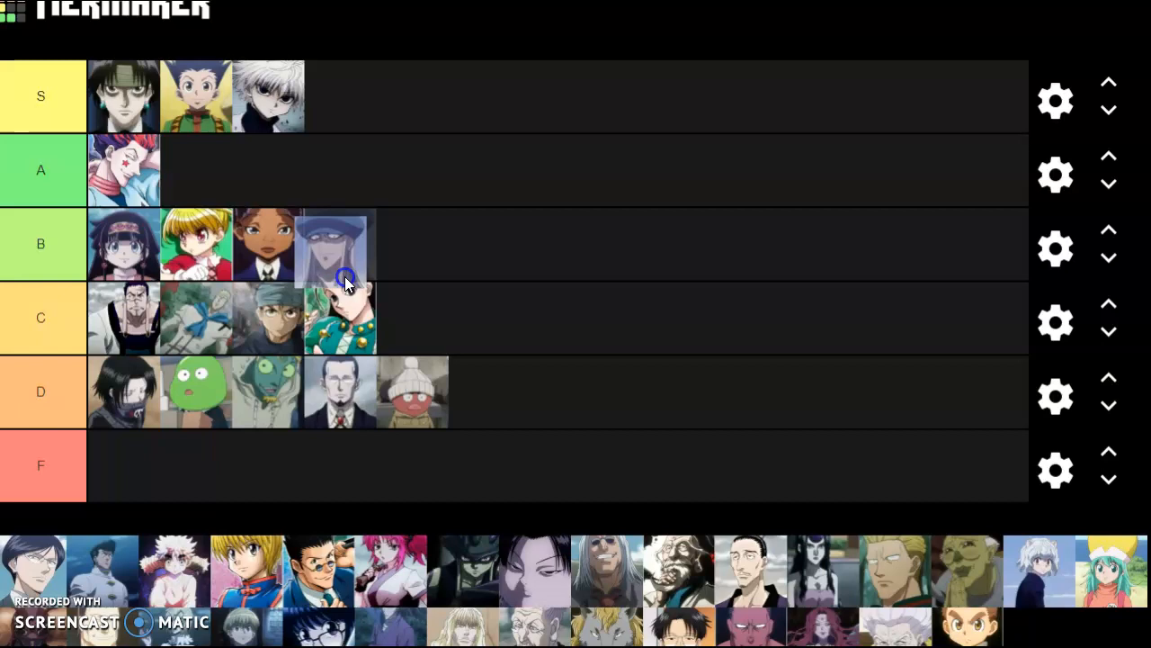
pyautogui.moveTo(346, 279)
pyautogui.mouseDown()
pyautogui.moveTo(353, 269)
pyautogui.moveTo(328, 367)
pyautogui.moveTo(333, 348)
pyautogui.moveTo(317, 338)
pyautogui.moveTo(297, 281)
pyautogui.moveTo(351, 259)
pyautogui.mouseUp()
# Place the dark-haired man with glasses on the light-blue background at the end of tier D, after trying tier F.
pyautogui.moveTo(50, 584); pyautogui.dragTo(154, 467)
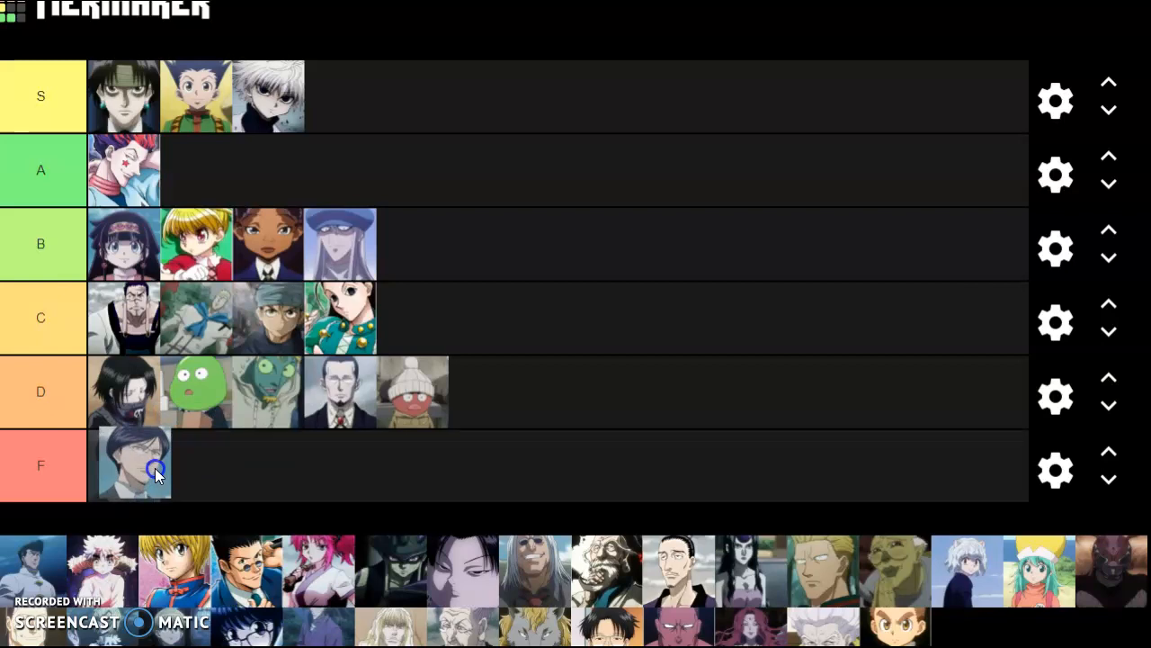
pyautogui.moveTo(154, 468); pyautogui.dragTo(524, 409)
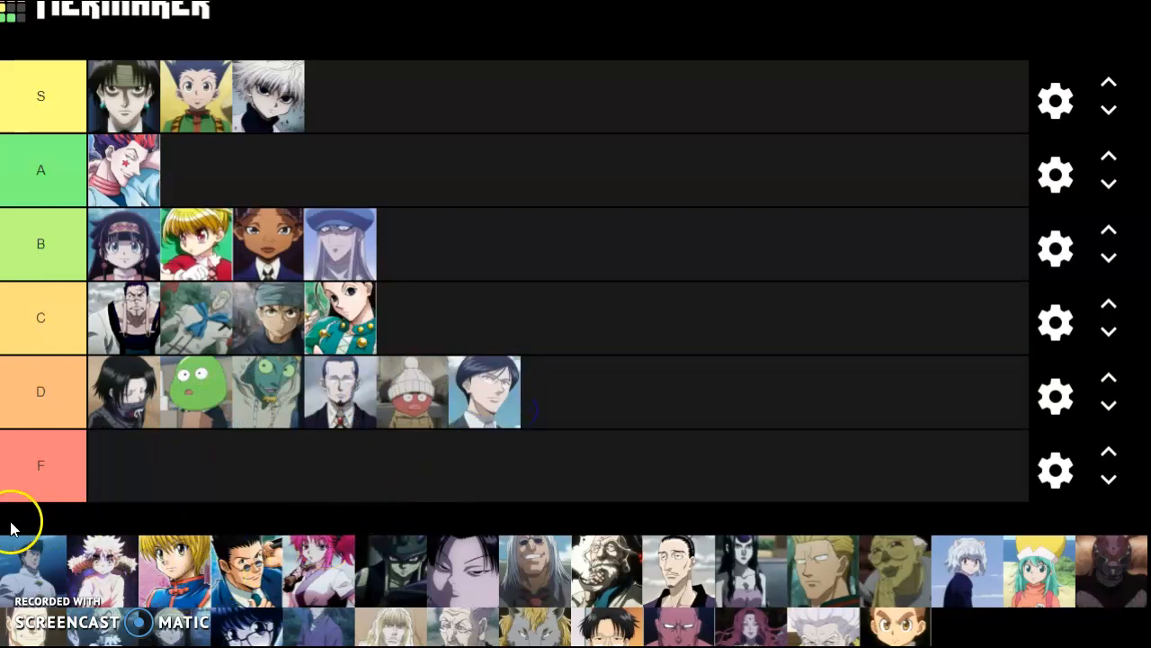
# Place the man in white on the blue background in tier D, between the suited man with glasses and the white-knit-cap character.
pyautogui.moveTo(48, 578); pyautogui.dragTo(224, 479)
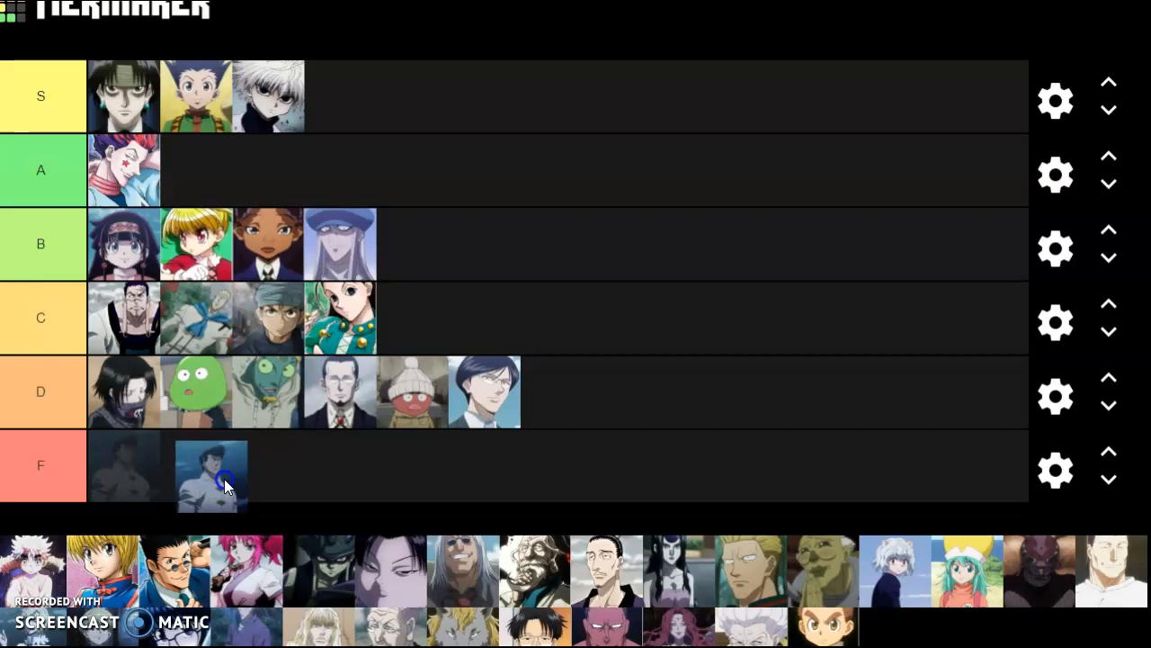
pyautogui.moveTo(224, 479); pyautogui.dragTo(224, 479)
pyautogui.rightClick(224, 478)
pyautogui.moveTo(144, 454); pyautogui.dragTo(196, 436)
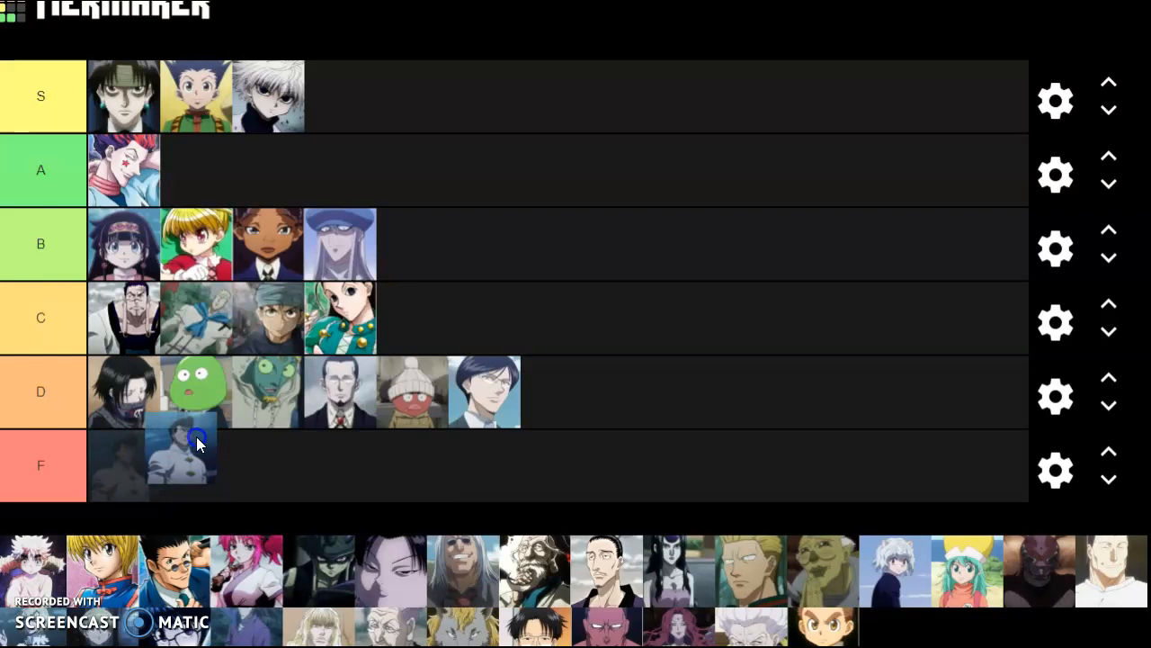
pyautogui.moveTo(196, 436); pyautogui.dragTo(430, 410)
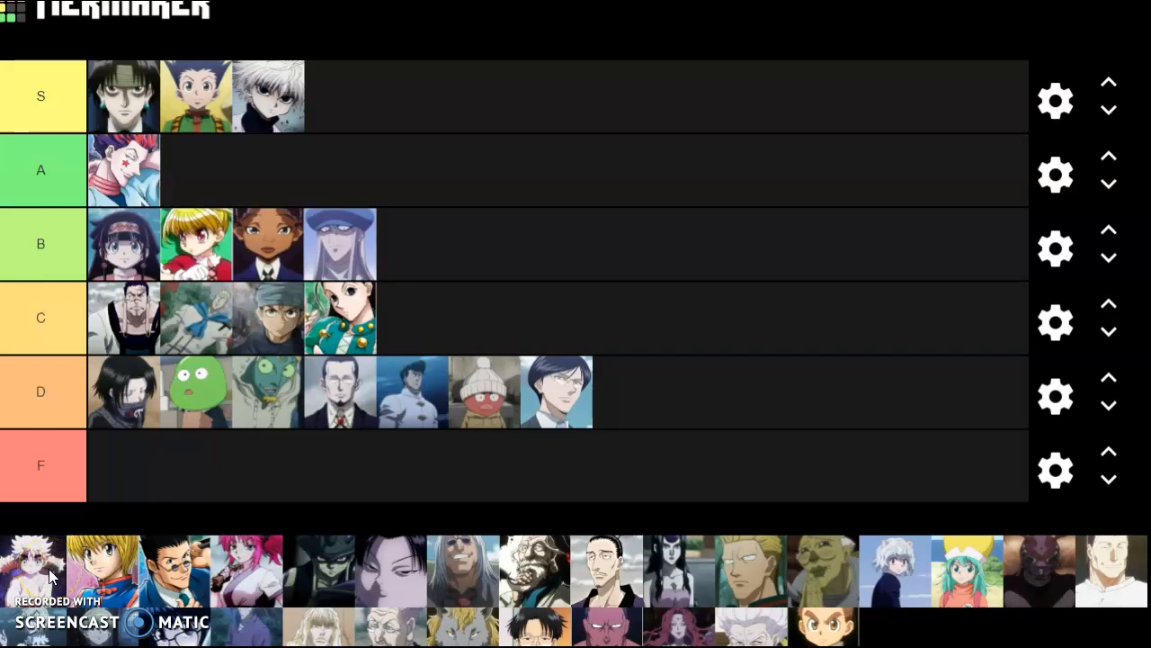
# Add the spiky white-haired character with raised arms to the end of tier B and the blond character in blue to the end of tier S.
pyautogui.moveTo(49, 576); pyautogui.dragTo(428, 241)
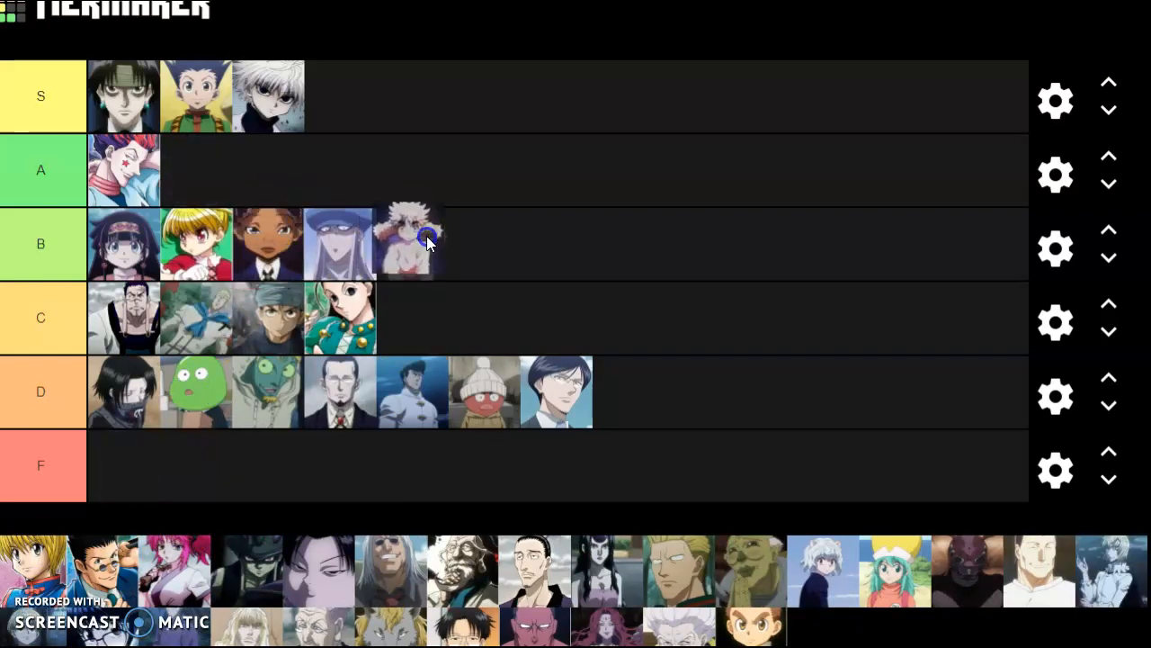
pyautogui.moveTo(428, 241)
pyautogui.mouseDown()
pyautogui.moveTo(270, 557)
pyautogui.moveTo(327, 598)
pyautogui.moveTo(351, 432)
pyautogui.moveTo(351, 471)
pyautogui.moveTo(450, 210)
pyautogui.moveTo(441, 242)
pyautogui.mouseUp()
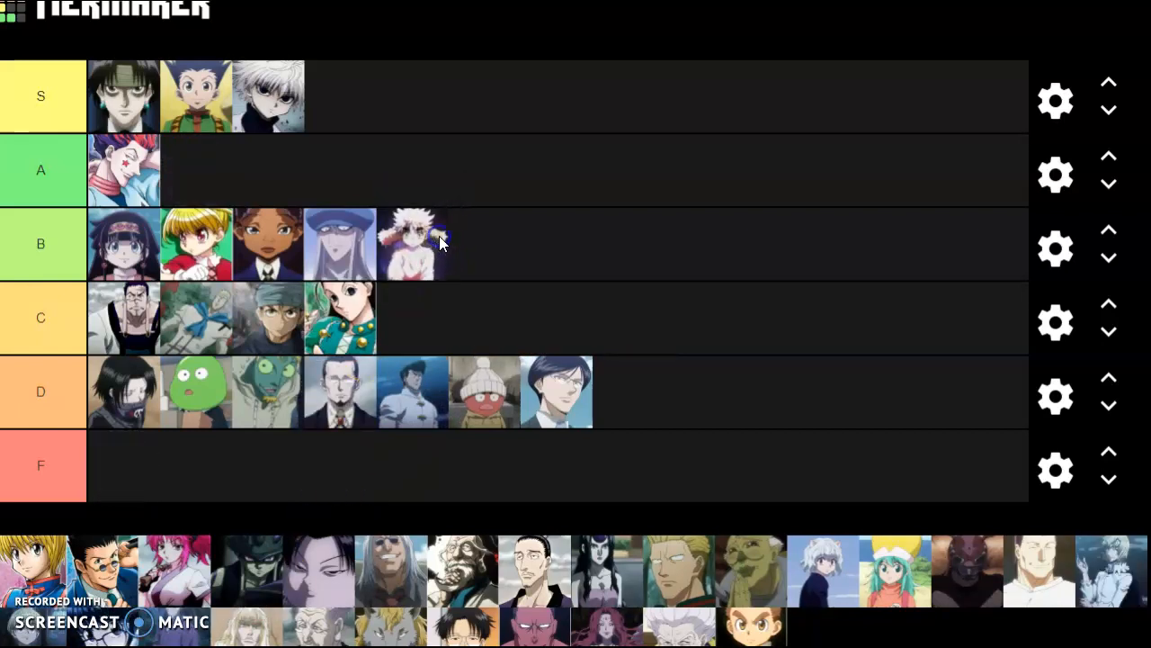
pyautogui.click(432, 230)
pyautogui.moveTo(417, 251)
pyautogui.mouseDown()
pyautogui.moveTo(435, 208)
pyautogui.moveTo(417, 251)
pyautogui.mouseUp()
pyautogui.moveTo(48, 584); pyautogui.dragTo(365, 127)
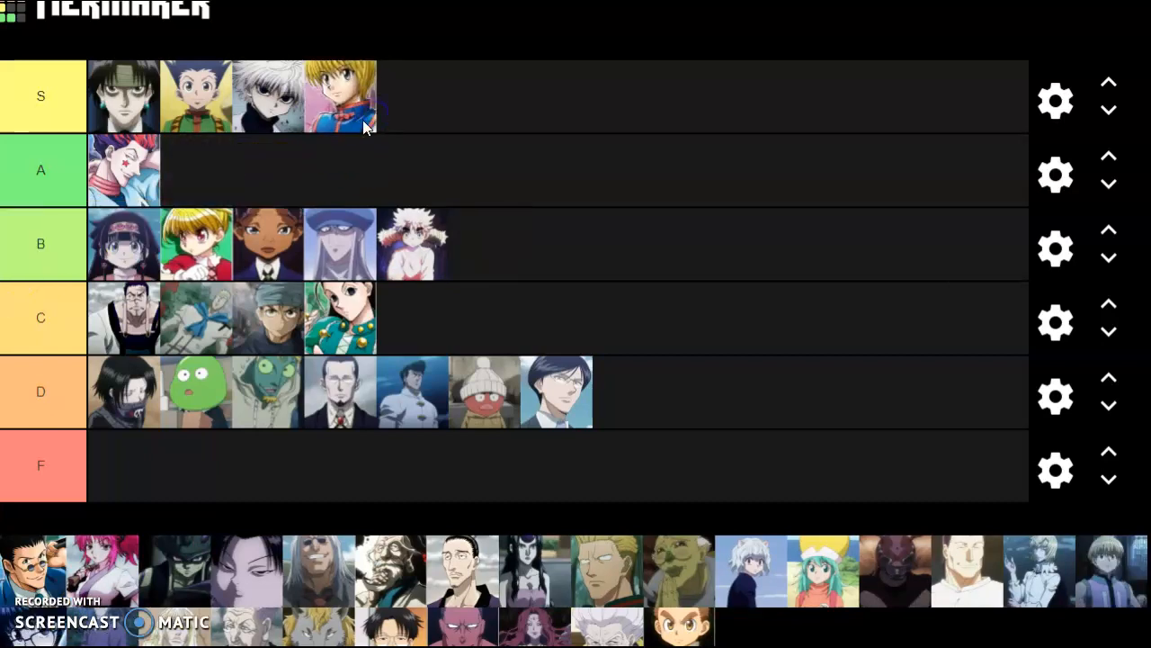
pyautogui.click(370, 105)
pyautogui.click(351, 128)
pyautogui.click(371, 161)
pyautogui.click(691, 618)
pyautogui.click(673, 599)
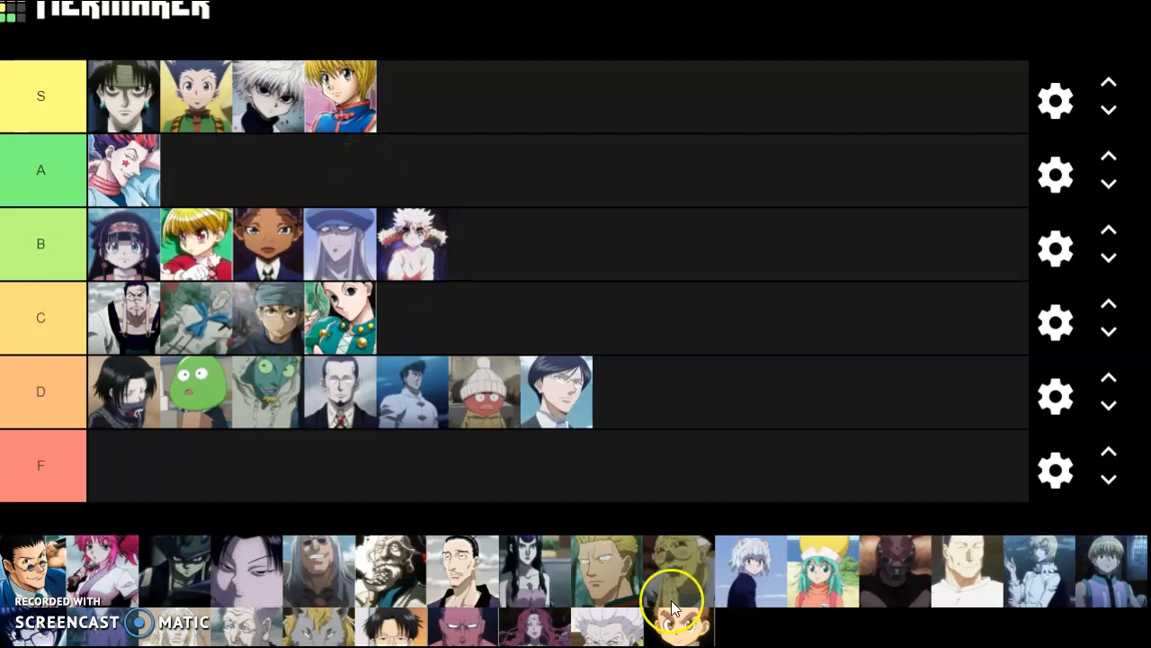
pyautogui.click(579, 565)
pyautogui.click(142, 456)
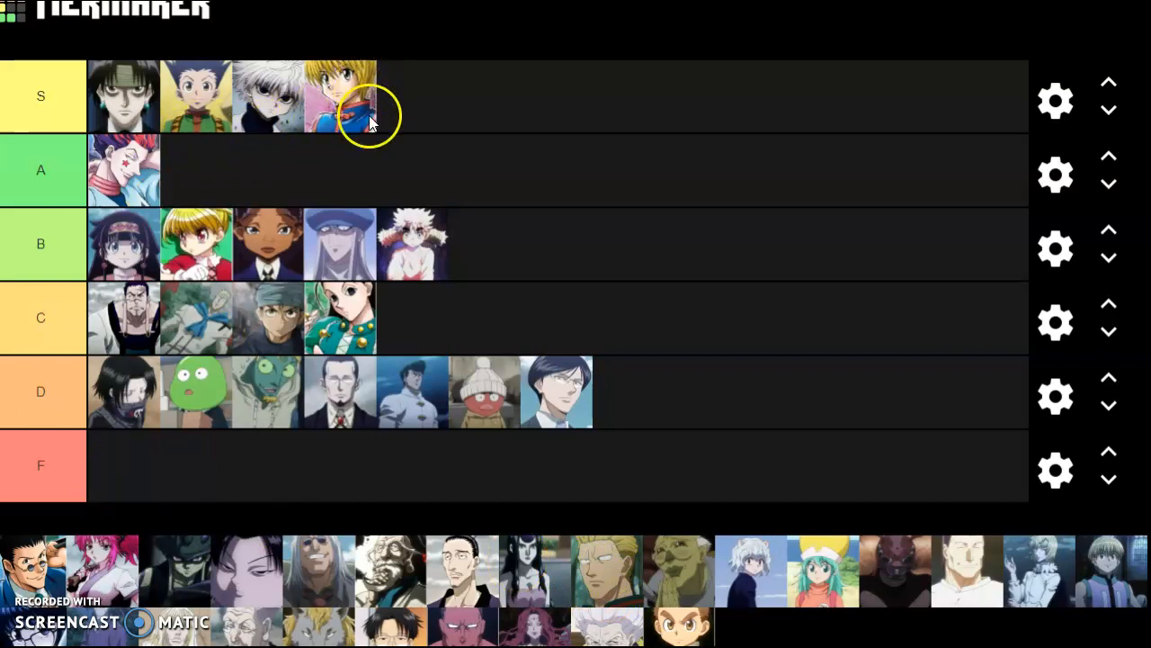
# Place the blue-suited man with glasses second in tier B, after trying tier A, and add the pink-haired woman to the end of tier C.
pyautogui.moveTo(49, 570); pyautogui.dragTo(210, 180)
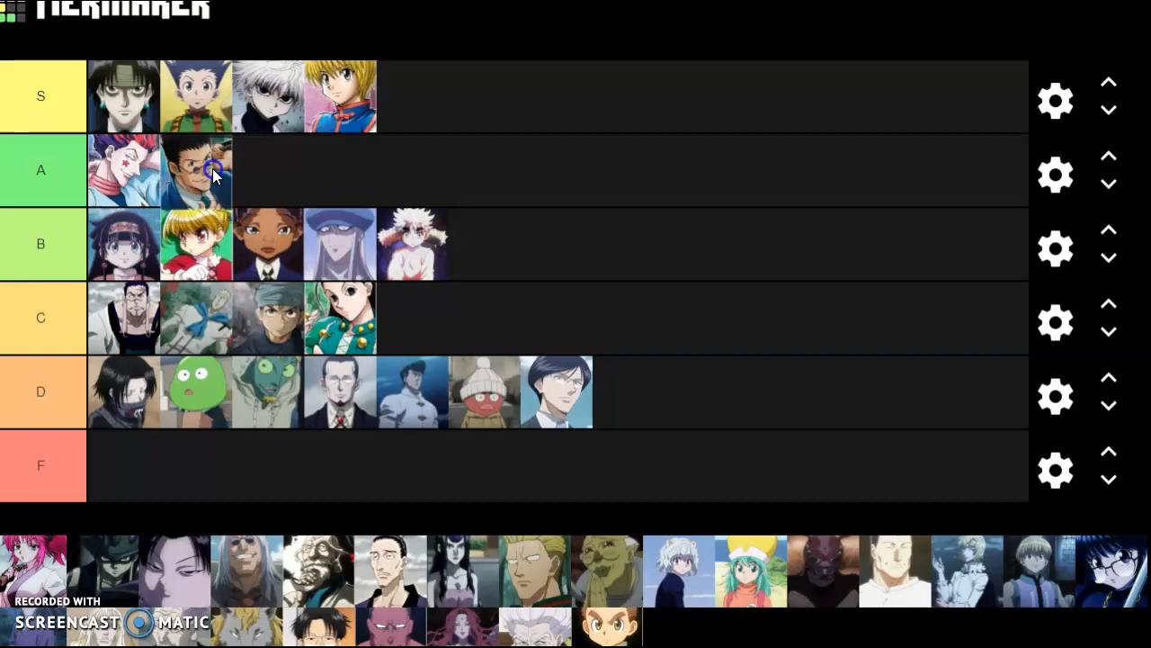
pyautogui.moveTo(207, 171); pyautogui.dragTo(202, 246)
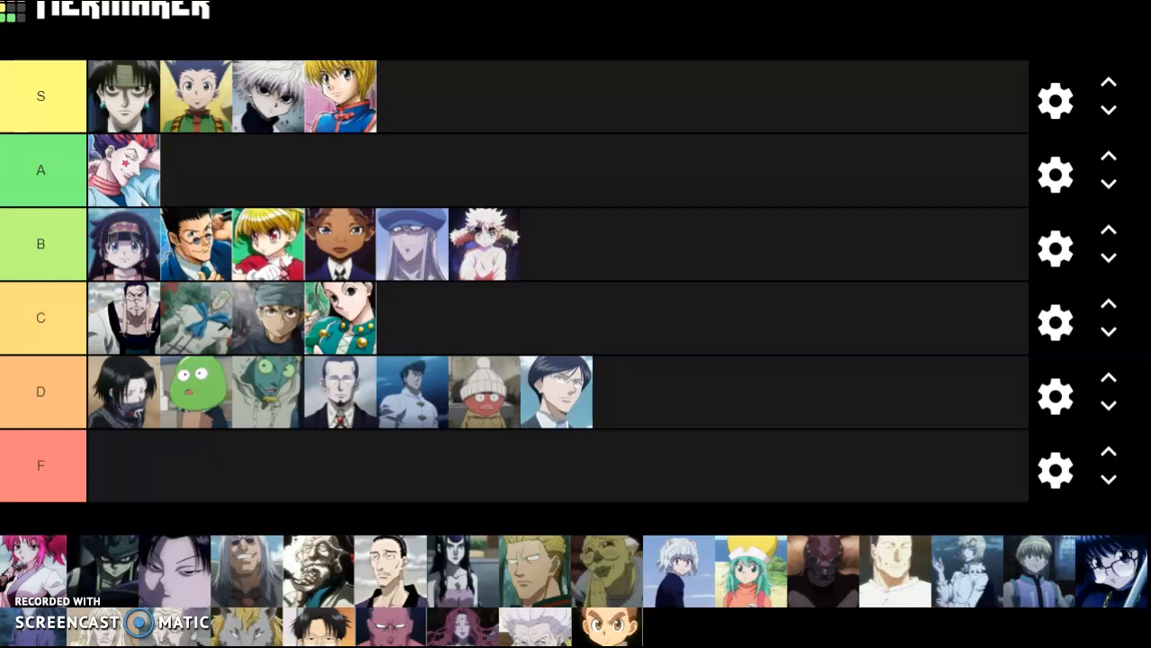
pyautogui.moveTo(36, 562); pyautogui.dragTo(430, 337)
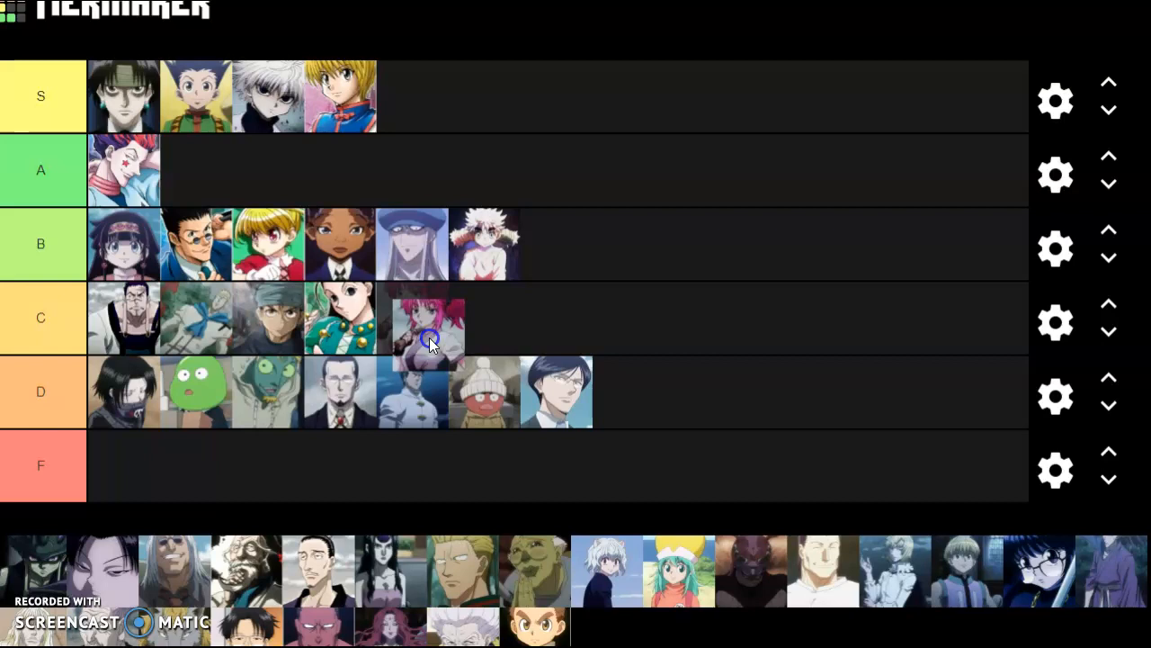
pyautogui.moveTo(429, 338); pyautogui.dragTo(413, 324)
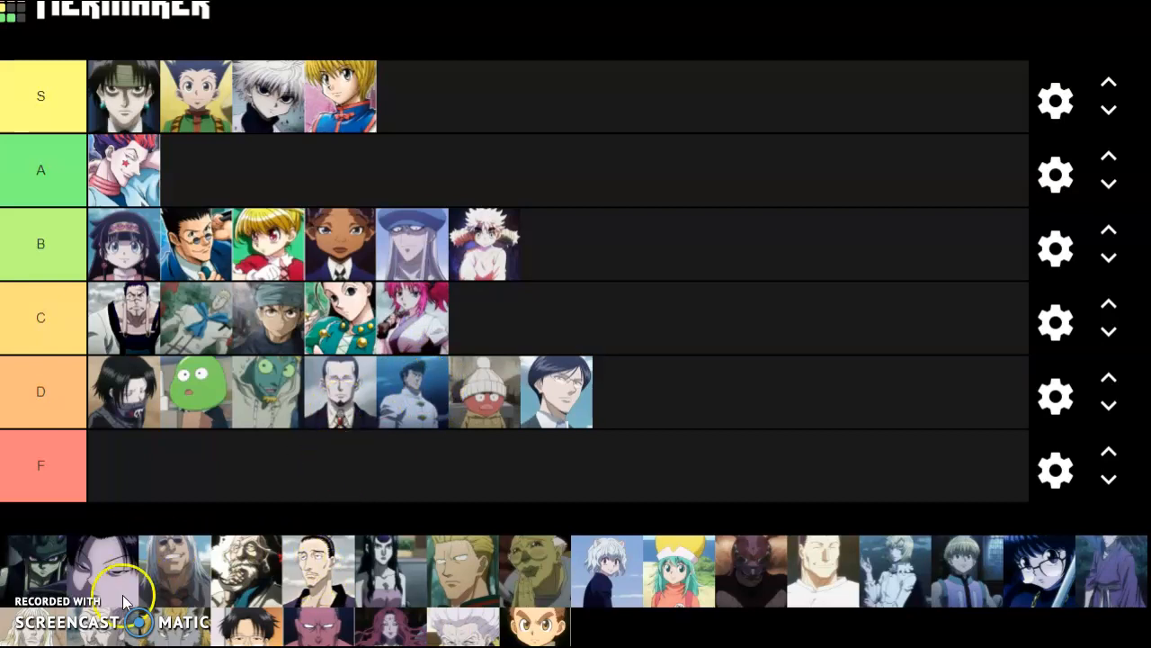
# Add the dark-helmeted character to the end of tier C and the dark-haired character in the purple-tinted close-up to tier F.
pyautogui.moveTo(42, 574); pyautogui.dragTo(400, 345)
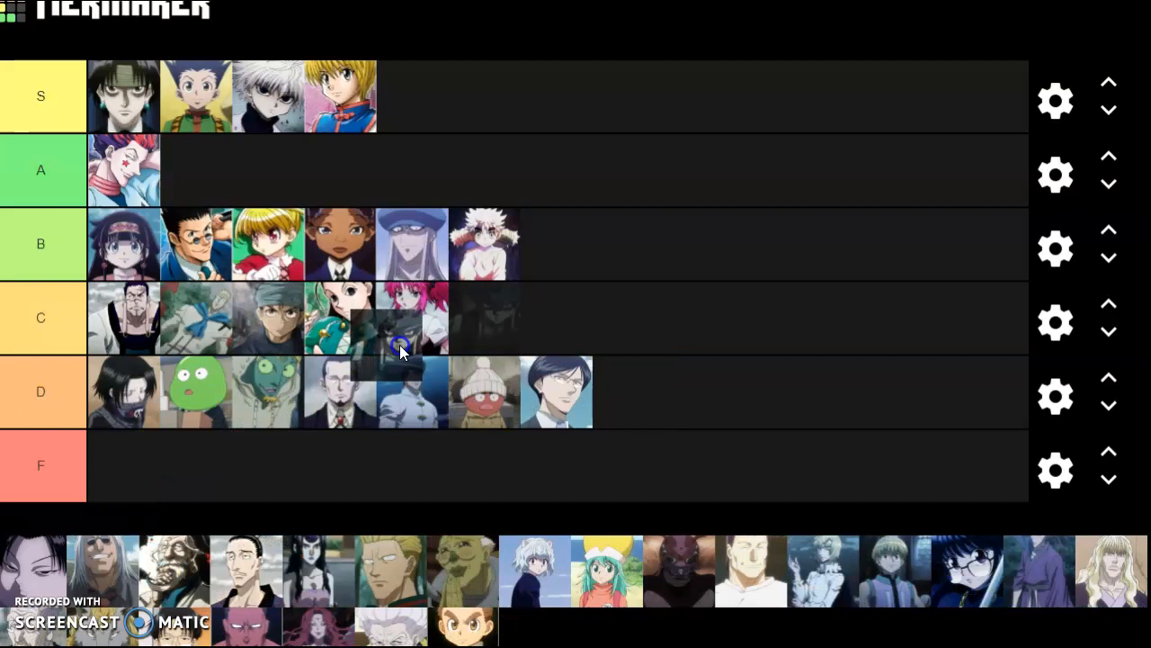
pyautogui.moveTo(400, 344); pyautogui.dragTo(592, 303)
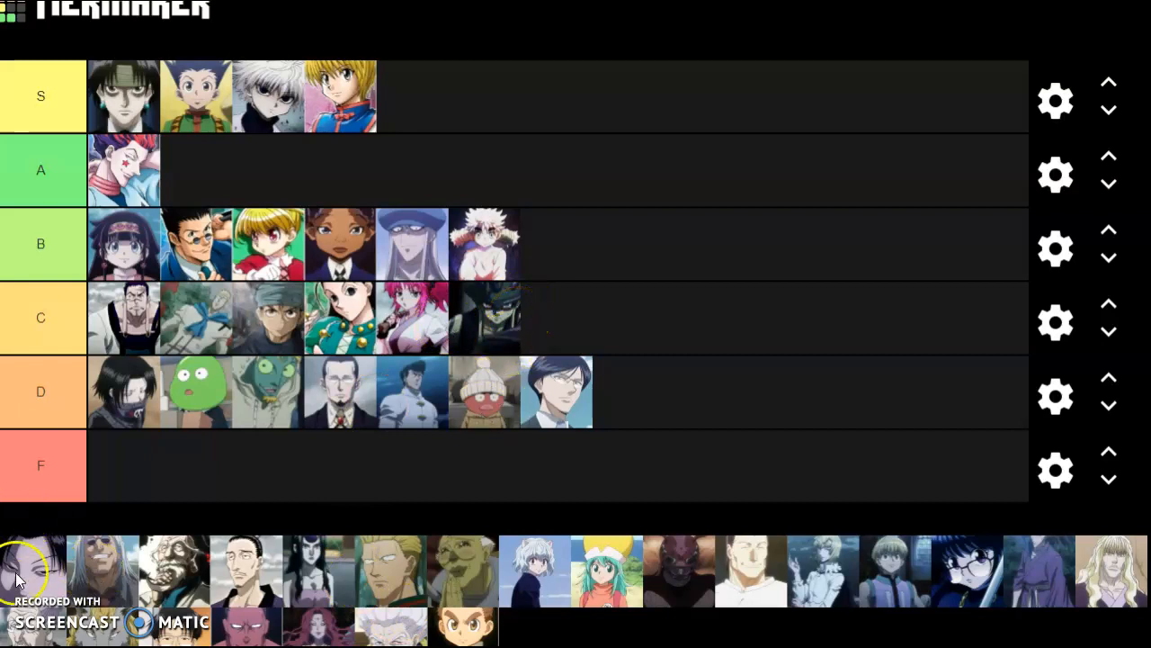
pyautogui.moveTo(26, 592); pyautogui.dragTo(151, 486)
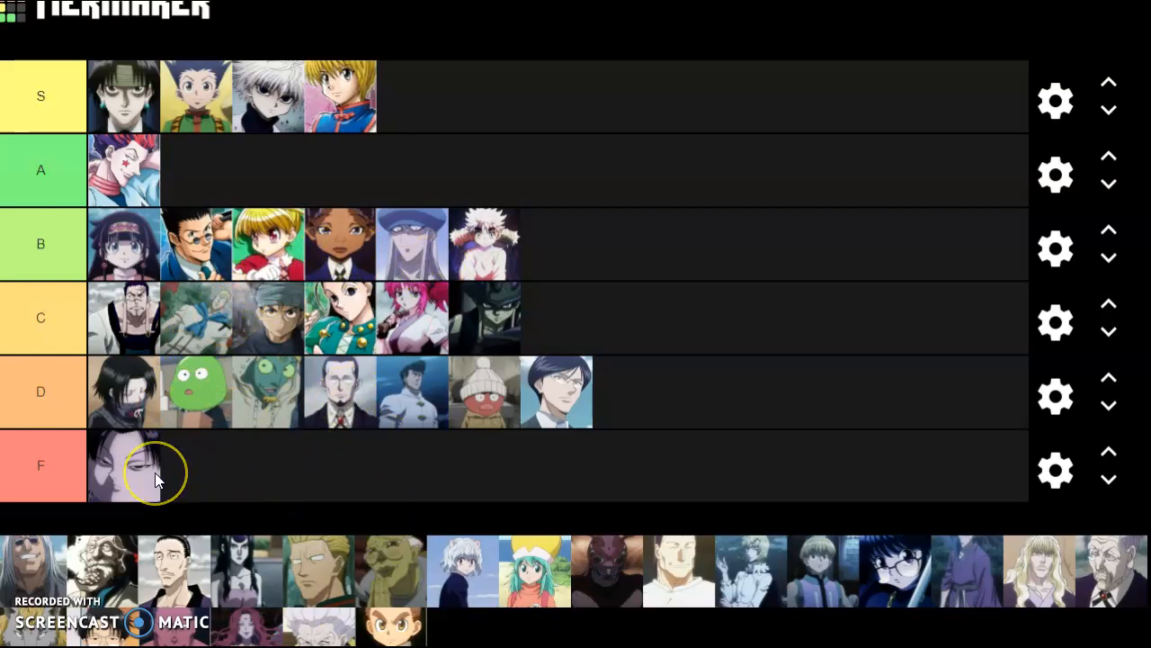
pyautogui.moveTo(155, 472)
pyautogui.mouseDown()
pyautogui.moveTo(198, 474)
pyautogui.moveTo(160, 474)
pyautogui.moveTo(161, 484)
pyautogui.moveTo(143, 460)
pyautogui.moveTo(151, 475)
pyautogui.mouseUp()
# Add the smiling long-grey-haired man and the wrinkled, wild-faced character to the end of tier C.
pyautogui.moveTo(27, 569); pyautogui.dragTo(540, 319)
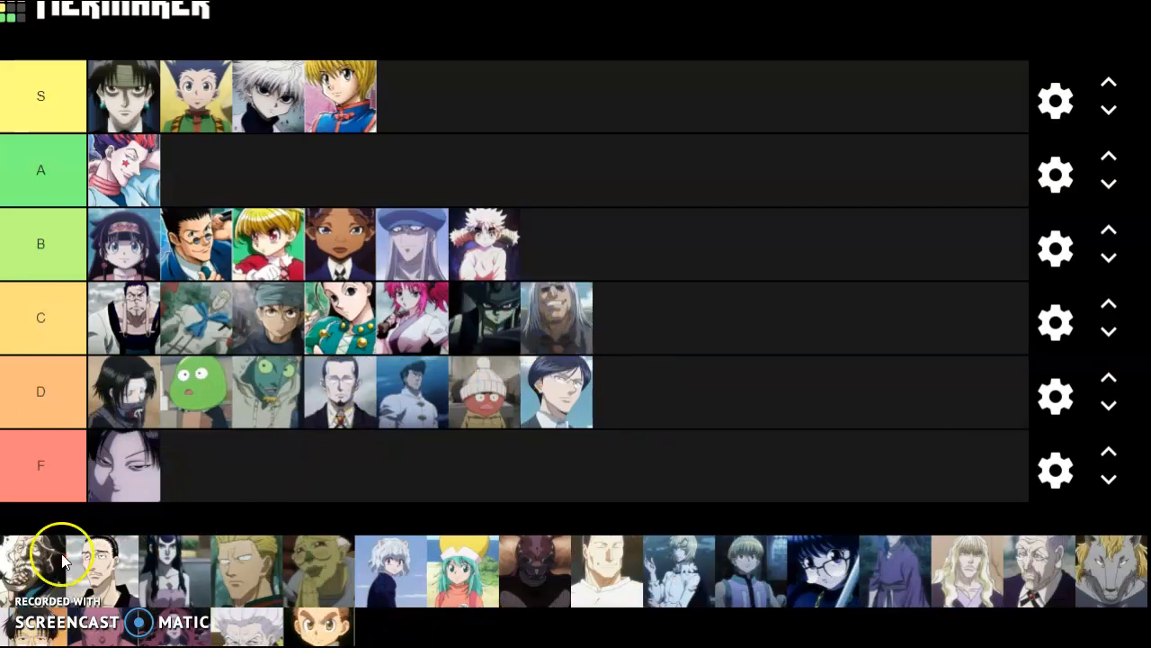
pyautogui.moveTo(54, 562); pyautogui.dragTo(632, 325)
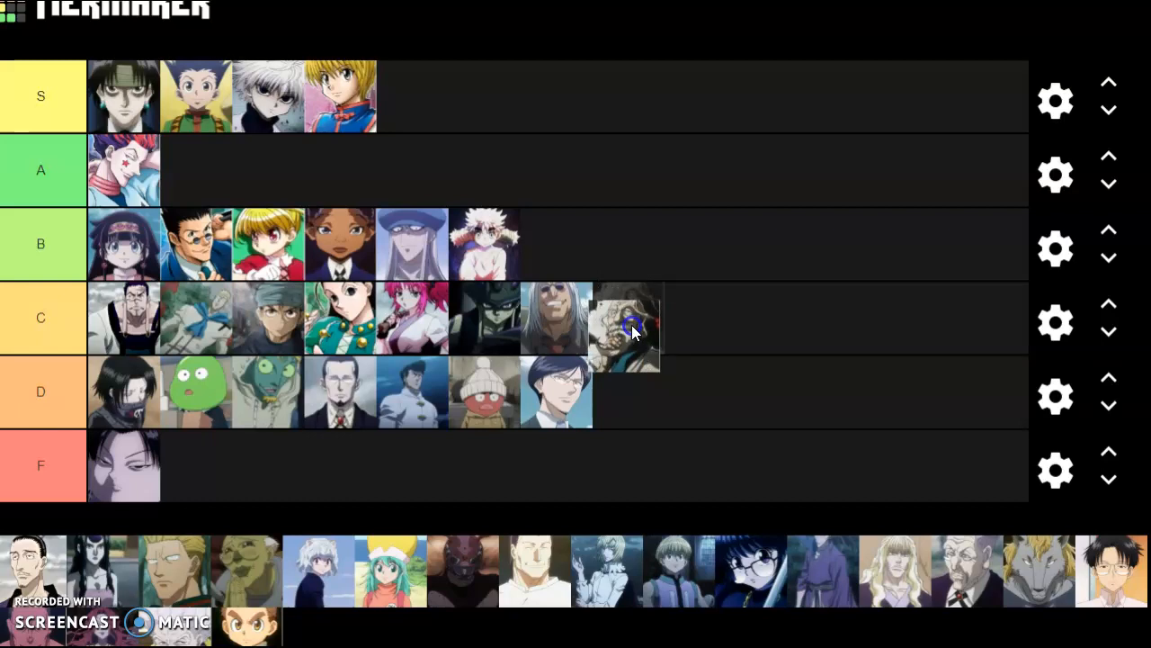
pyautogui.moveTo(632, 325)
pyautogui.mouseDown()
pyautogui.moveTo(615, 236)
pyautogui.moveTo(565, 217)
pyautogui.moveTo(625, 308)
pyautogui.mouseUp()
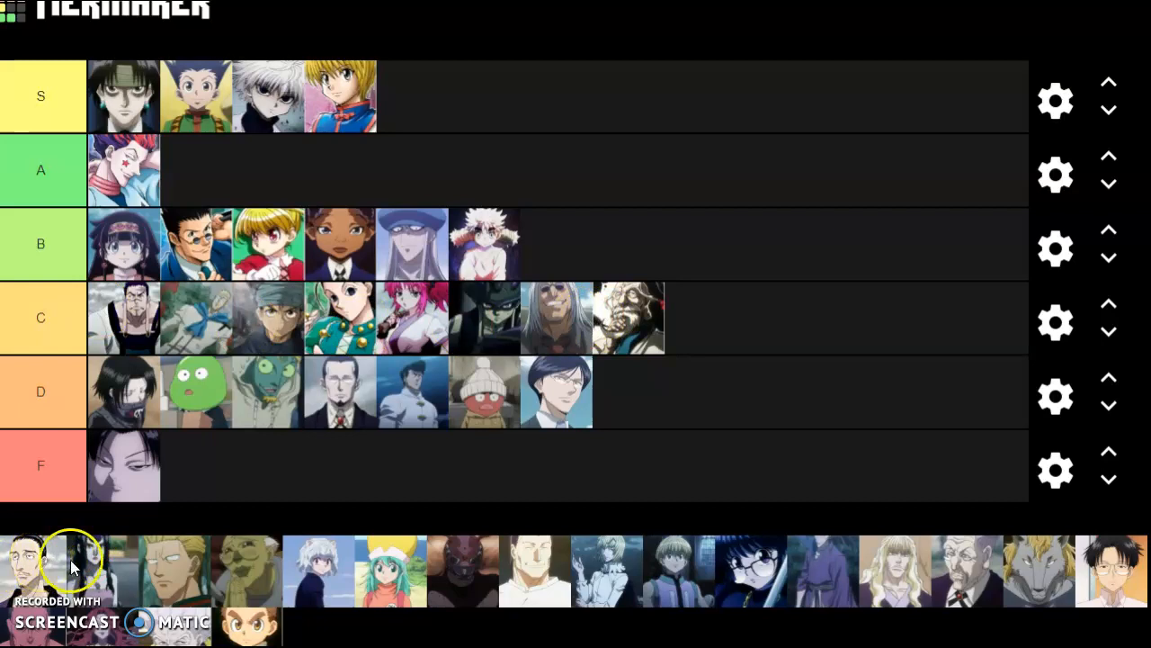
# Place the stern blond man third in tier C and the thin-faced dark-haired man in black fifth, before the character in green.
pyautogui.moveTo(201, 563); pyautogui.dragTo(653, 338)
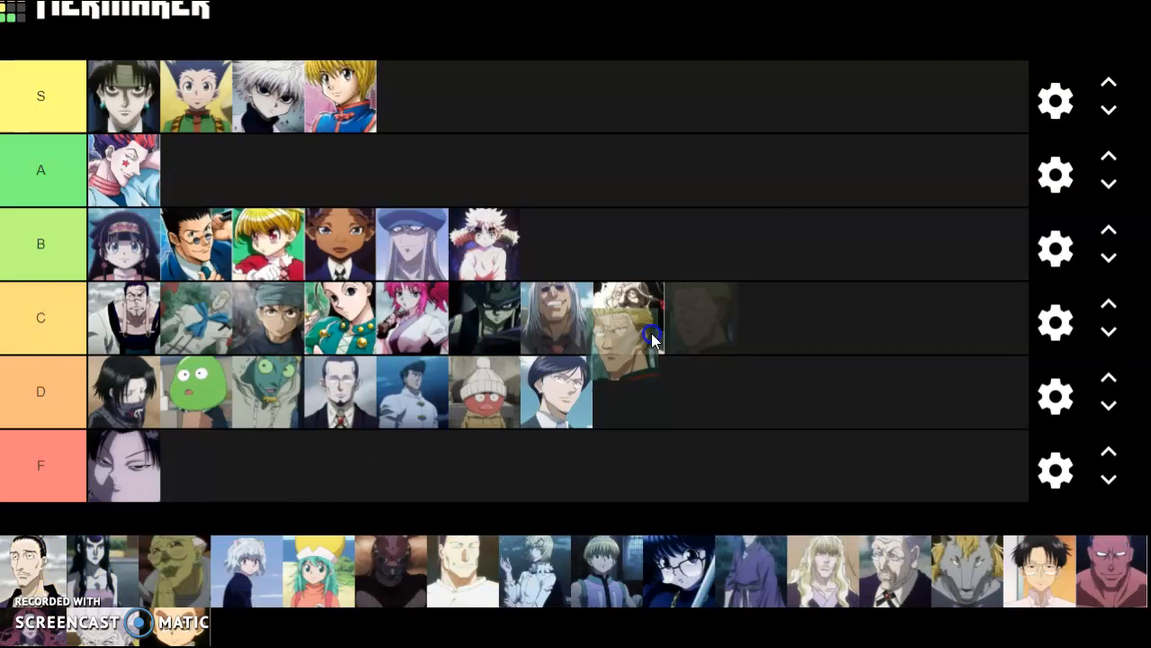
pyautogui.moveTo(651, 333); pyautogui.dragTo(267, 326)
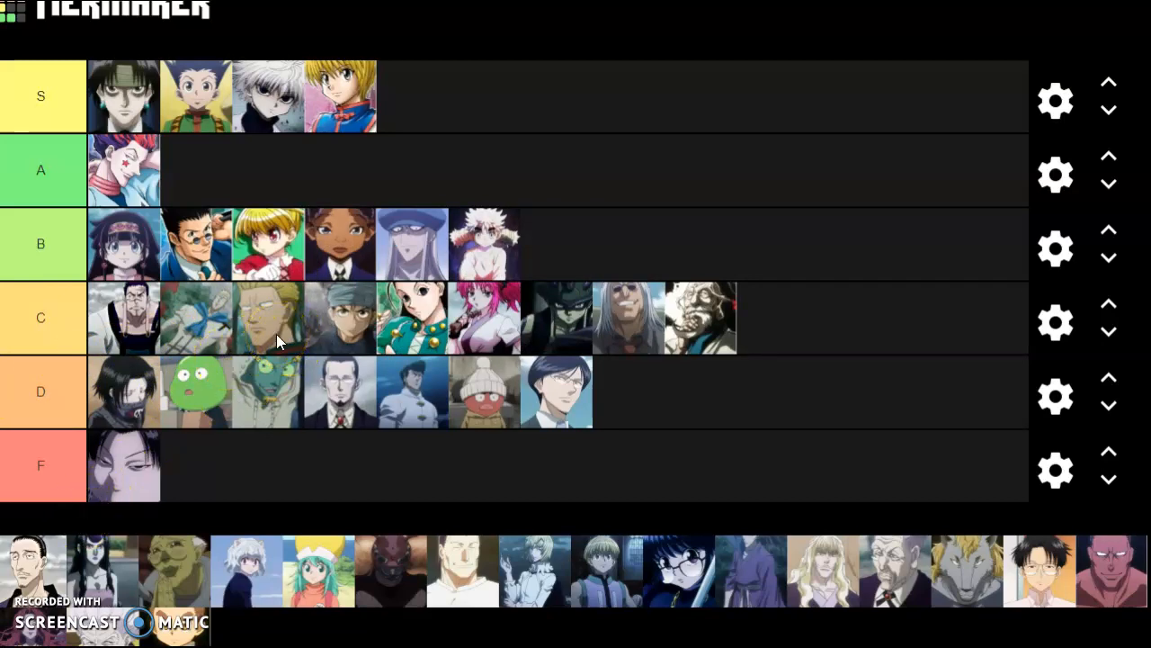
pyautogui.moveTo(44, 565); pyautogui.dragTo(441, 318)
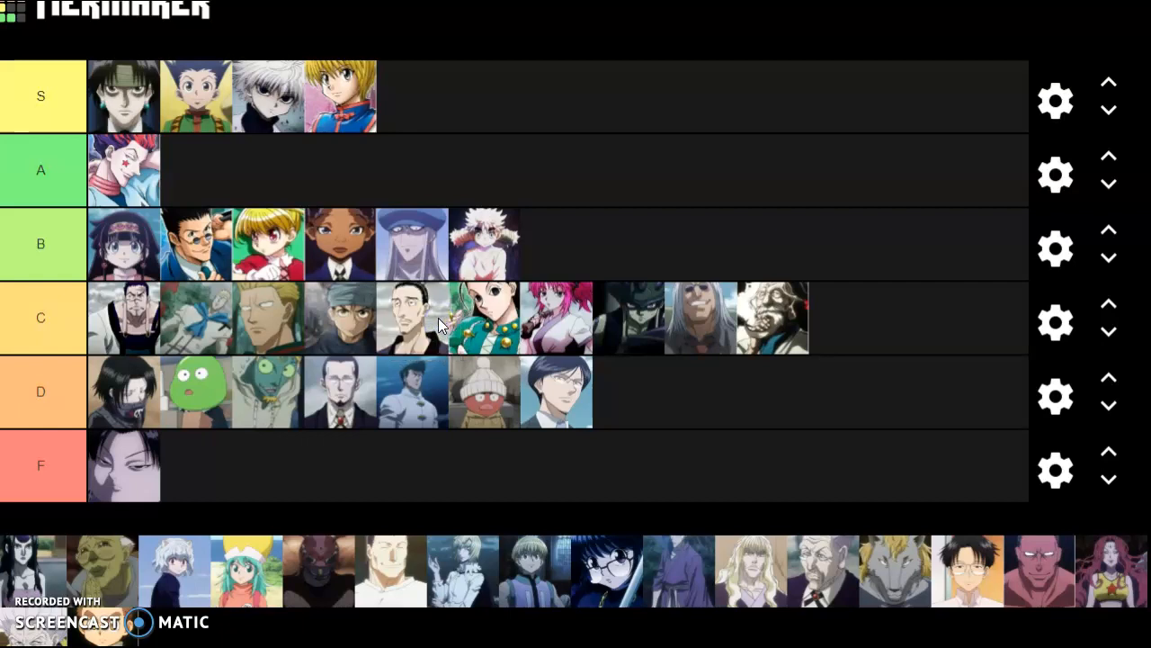
pyautogui.click(268, 404)
# Place the long-black-haired woman at the end of tier D, after trying tiers F and A, and add the green-skinned old creature to tier F.
pyautogui.moveTo(21, 568); pyautogui.dragTo(466, 430)
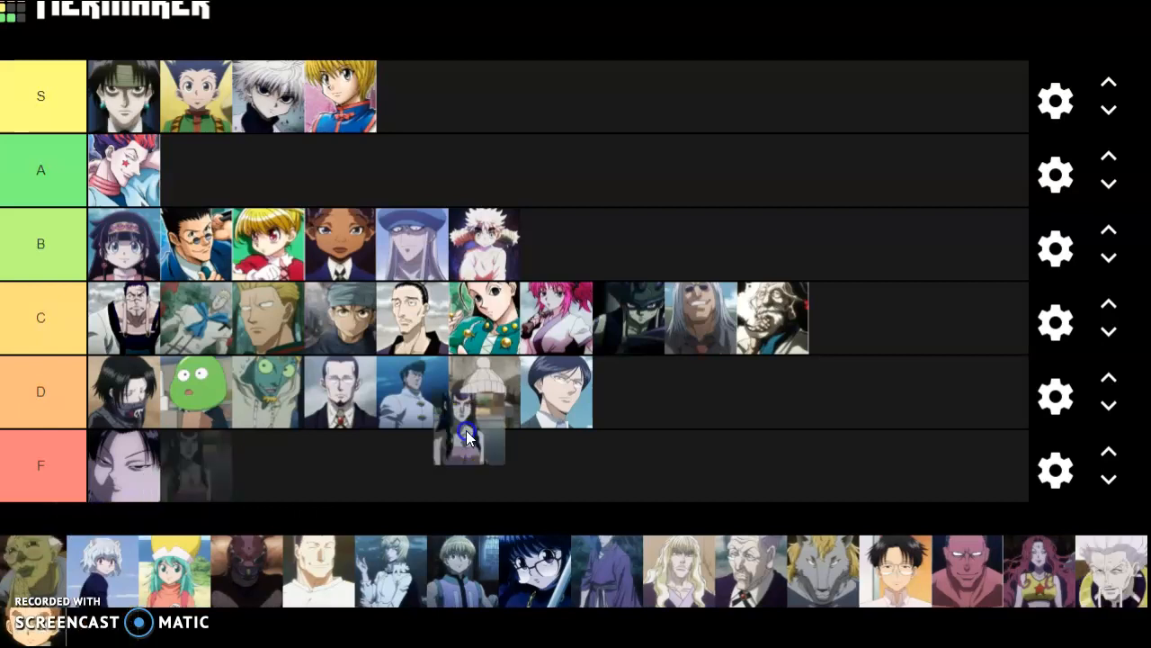
pyautogui.moveTo(466, 430); pyautogui.dragTo(452, 432)
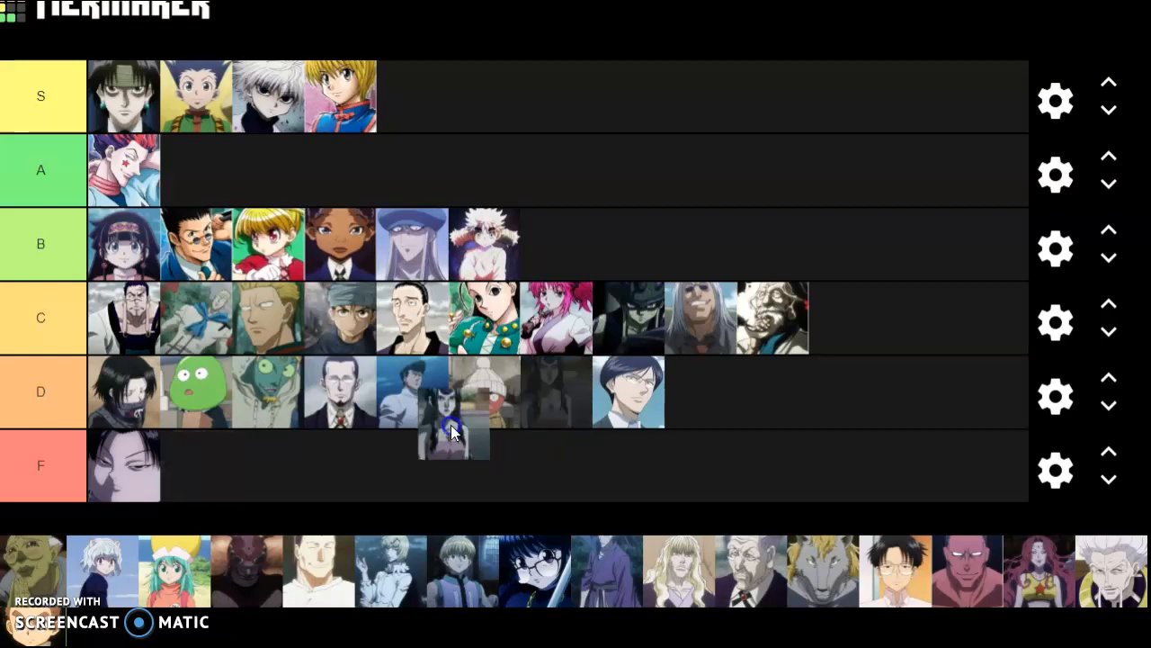
pyautogui.moveTo(451, 425); pyautogui.dragTo(202, 173)
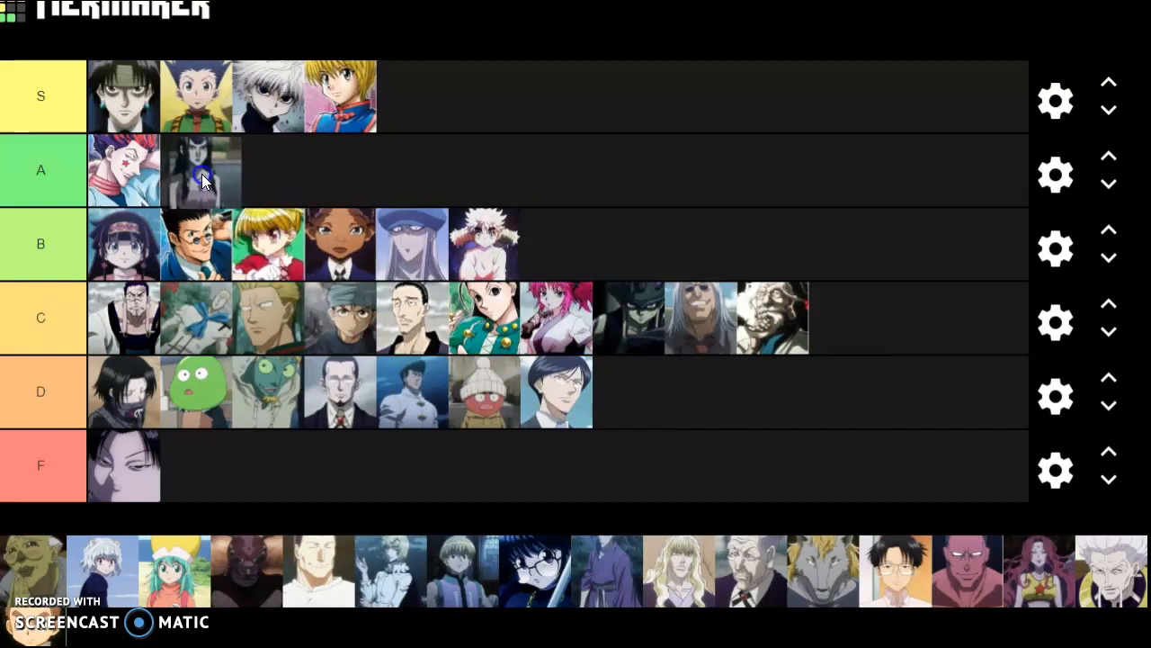
pyautogui.moveTo(201, 173); pyautogui.dragTo(633, 424)
pyautogui.moveTo(25, 549); pyautogui.dragTo(200, 464)
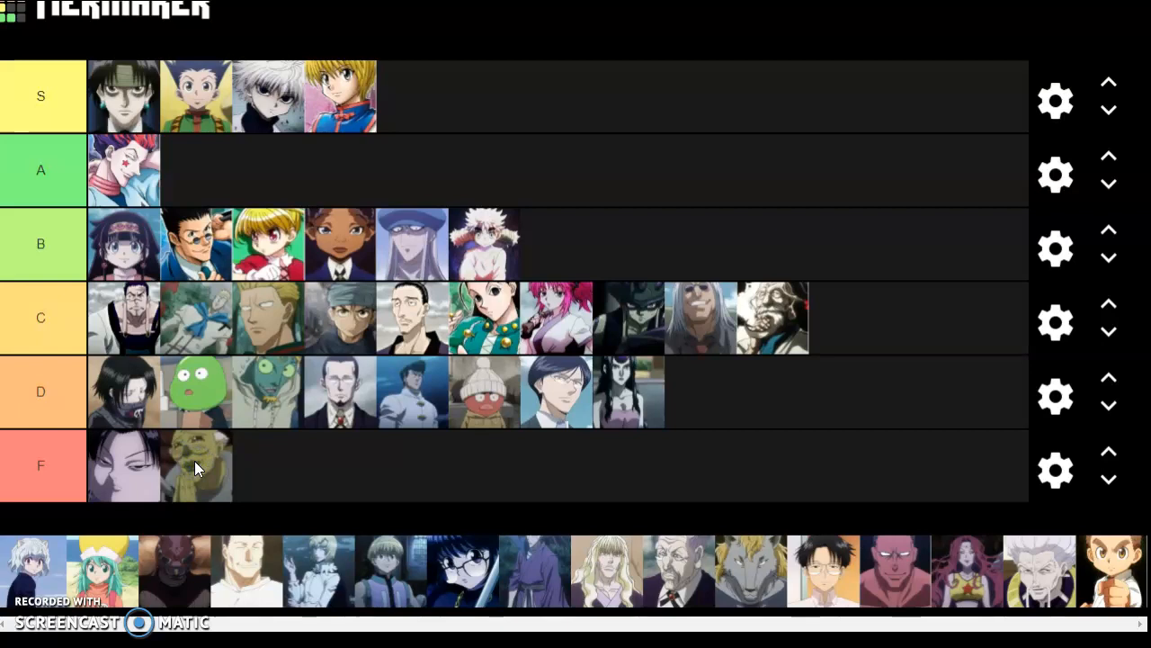
pyautogui.click(27, 566)
# Place the white-haired character in dark blue before the long-black-haired woman in tier D and the teal-haired girl before the white-knit-cap character.
pyautogui.moveTo(27, 576); pyautogui.dragTo(588, 426)
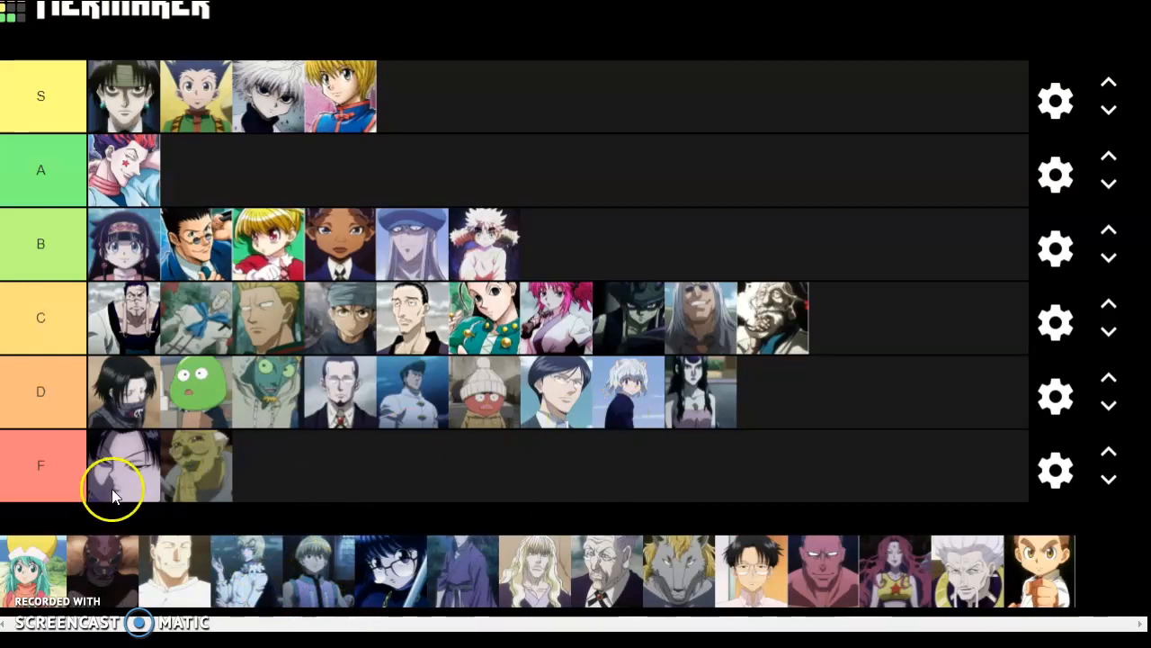
pyautogui.moveTo(58, 548); pyautogui.dragTo(522, 381)
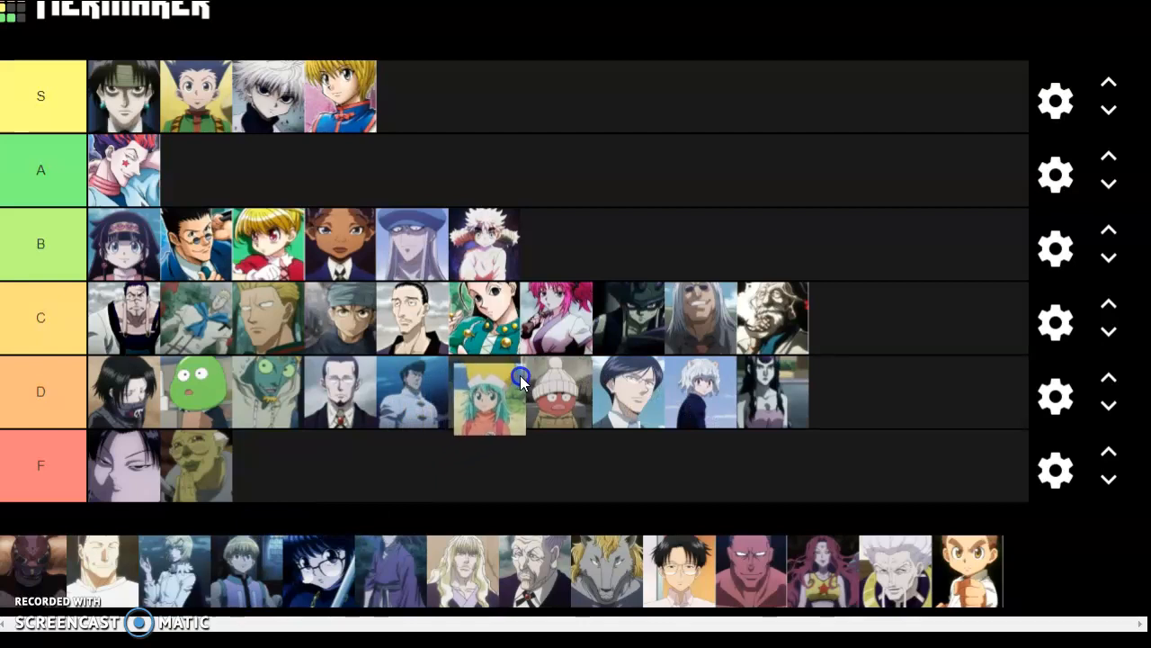
pyautogui.moveTo(521, 380); pyautogui.dragTo(514, 378)
# Add the dark-red creature to the end of tier F and place the broad man in white fourth in tier C.
pyautogui.moveTo(40, 576); pyautogui.dragTo(280, 479)
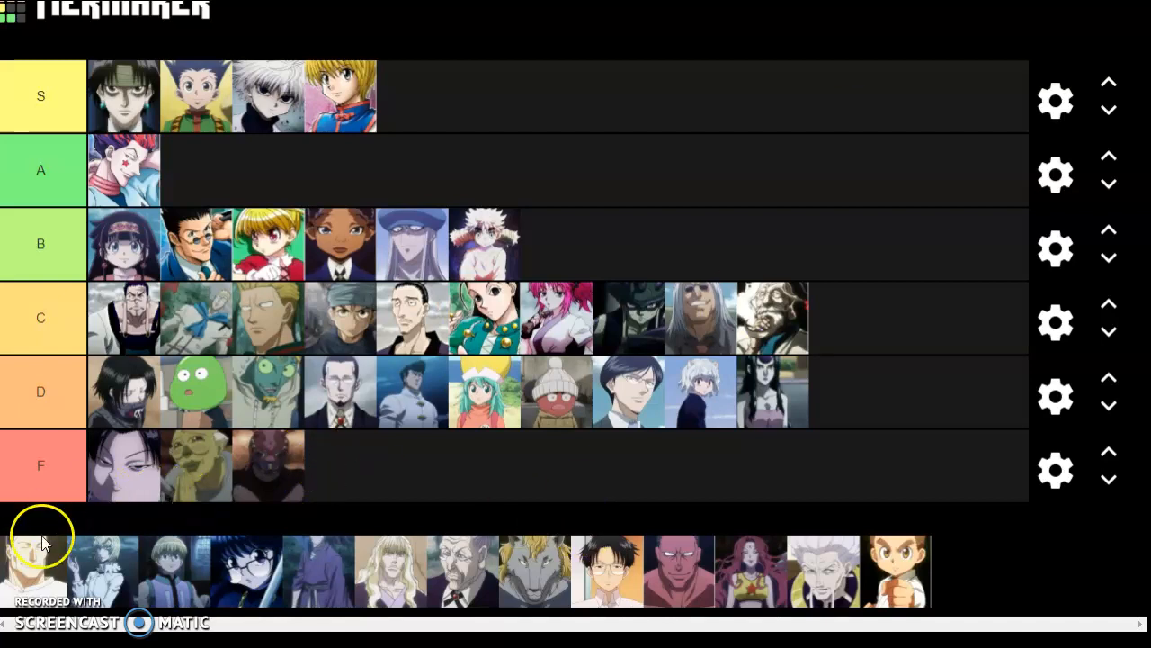
pyautogui.moveTo(41, 540); pyautogui.dragTo(347, 315)
# Add the pale blond character in white to the end of tier F and place the light-haired boy in the vest sixth in tier B.
pyautogui.moveTo(39, 545); pyautogui.dragTo(345, 480)
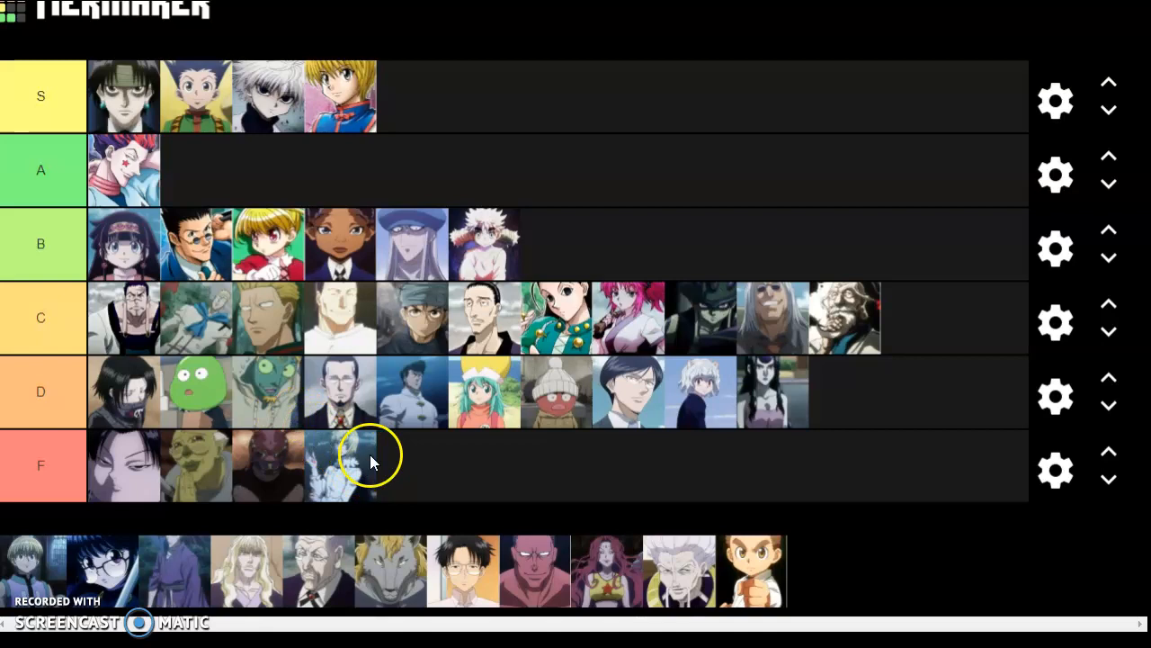
pyautogui.moveTo(360, 450)
pyautogui.mouseDown()
pyautogui.moveTo(438, 412)
pyautogui.moveTo(370, 450)
pyautogui.mouseUp()
pyautogui.moveTo(31, 565); pyautogui.dragTo(481, 239)
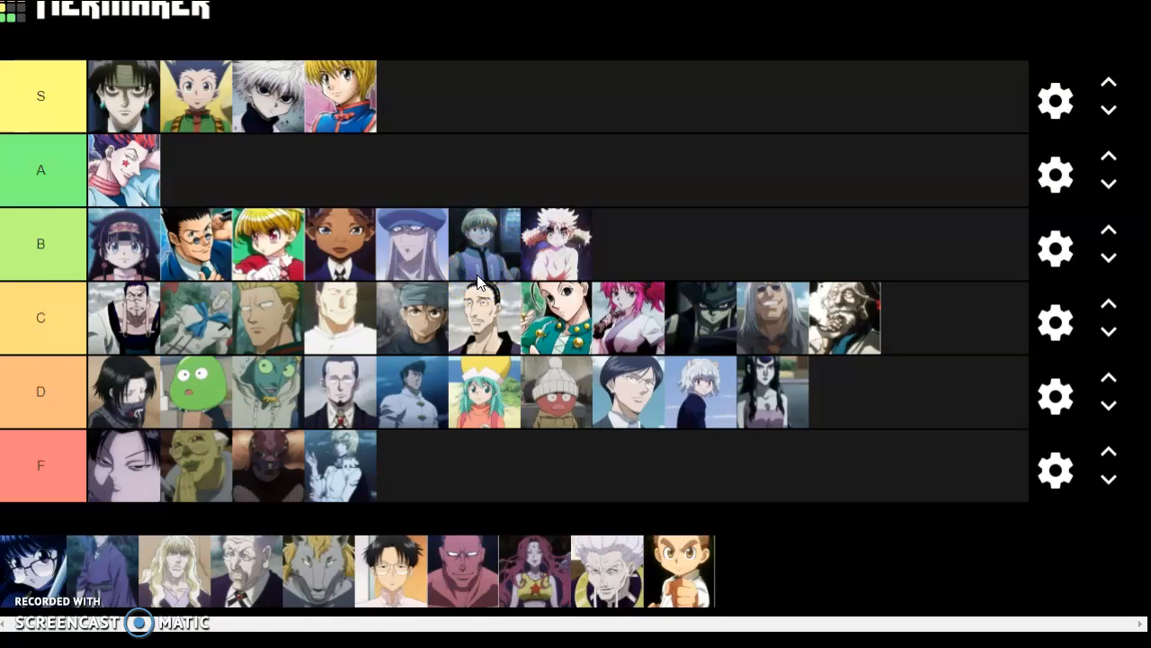
pyautogui.moveTo(482, 262)
pyautogui.mouseDown()
pyautogui.moveTo(483, 228)
pyautogui.moveTo(487, 241)
pyautogui.mouseUp()
# Place the black-haired character with glasses fourth in tier C and the purple-robed character directly before the one in the green outfit.
pyautogui.moveTo(52, 542); pyautogui.dragTo(364, 325)
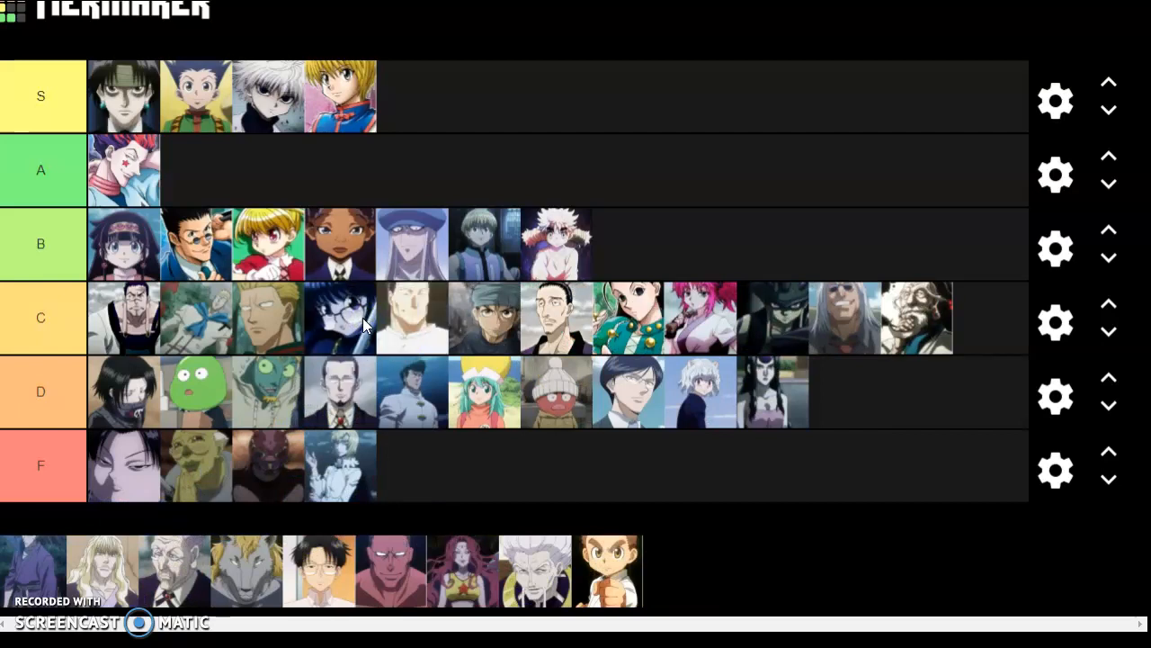
pyautogui.moveTo(357, 320)
pyautogui.mouseDown()
pyautogui.moveTo(384, 364)
pyautogui.moveTo(352, 320)
pyautogui.mouseUp()
pyautogui.moveTo(31, 592); pyautogui.dragTo(528, 337)
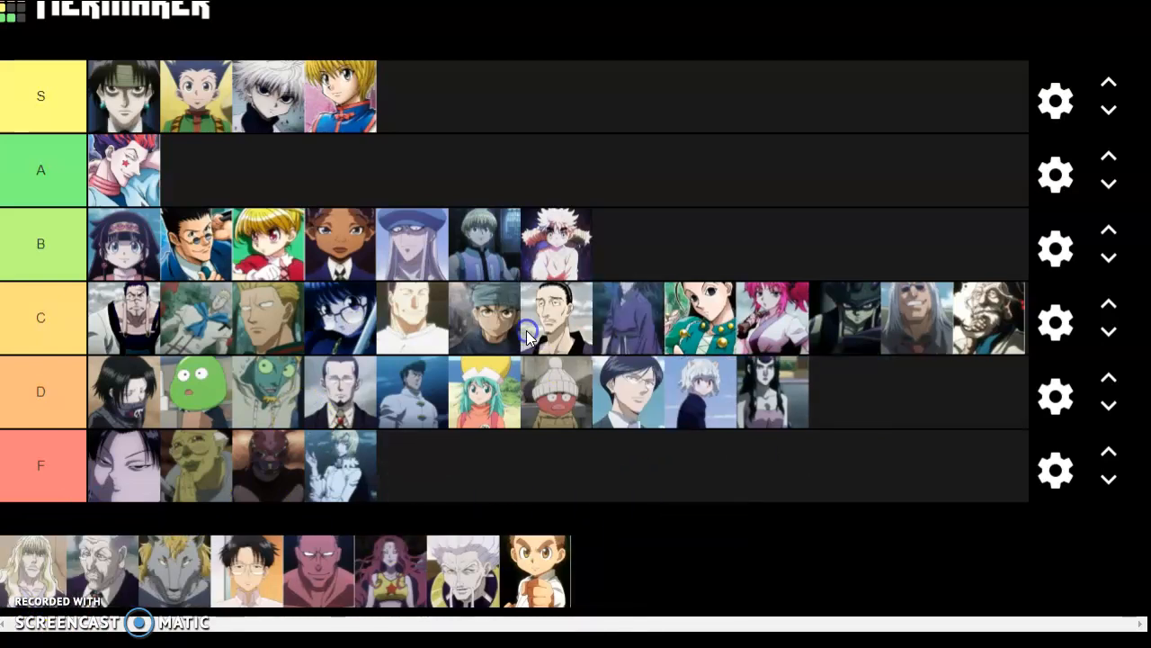
# Place the long-haired blond character fourth in tier D and the old man in the suit directly before the teal-haired girl.
pyautogui.moveTo(31, 576); pyautogui.dragTo(257, 405)
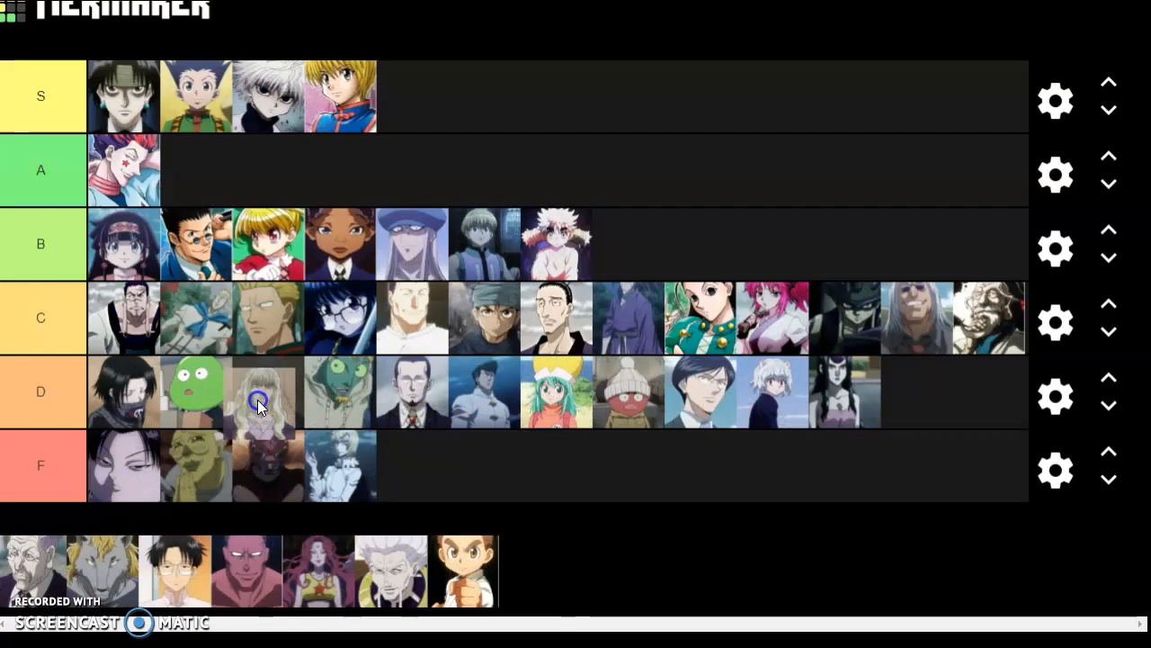
pyautogui.moveTo(257, 400)
pyautogui.mouseDown()
pyautogui.moveTo(294, 310)
pyautogui.moveTo(209, 430)
pyautogui.moveTo(253, 438)
pyautogui.moveTo(266, 407)
pyautogui.mouseUp()
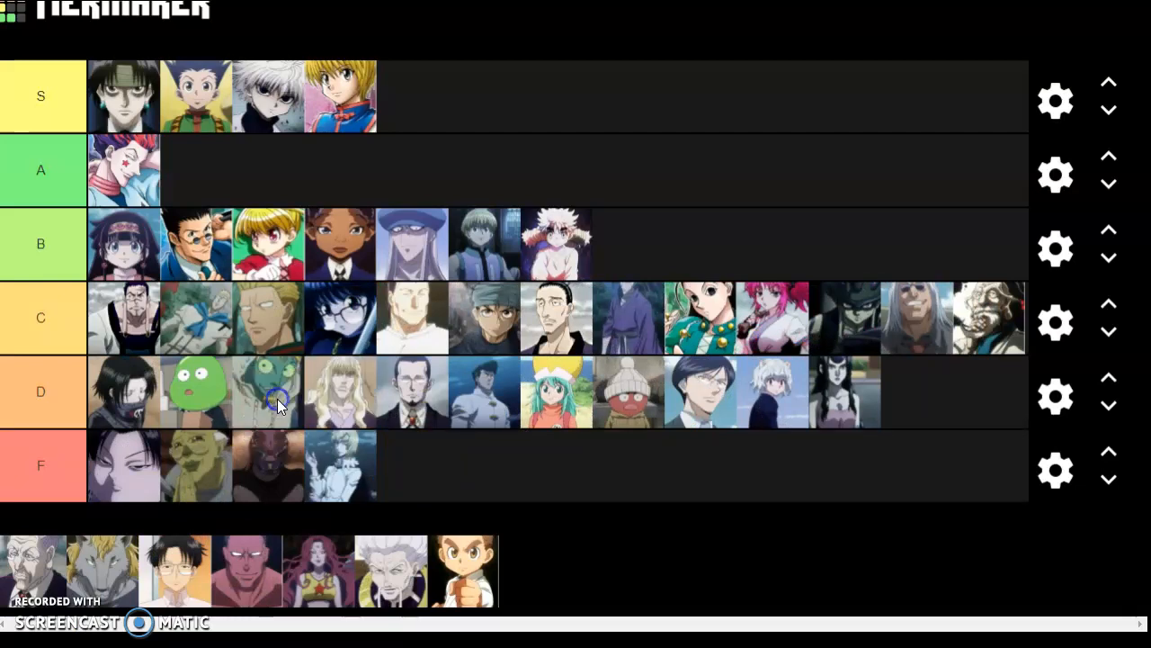
pyautogui.moveTo(37, 550); pyautogui.dragTo(27, 580)
pyautogui.moveTo(464, 316); pyautogui.dragTo(483, 401)
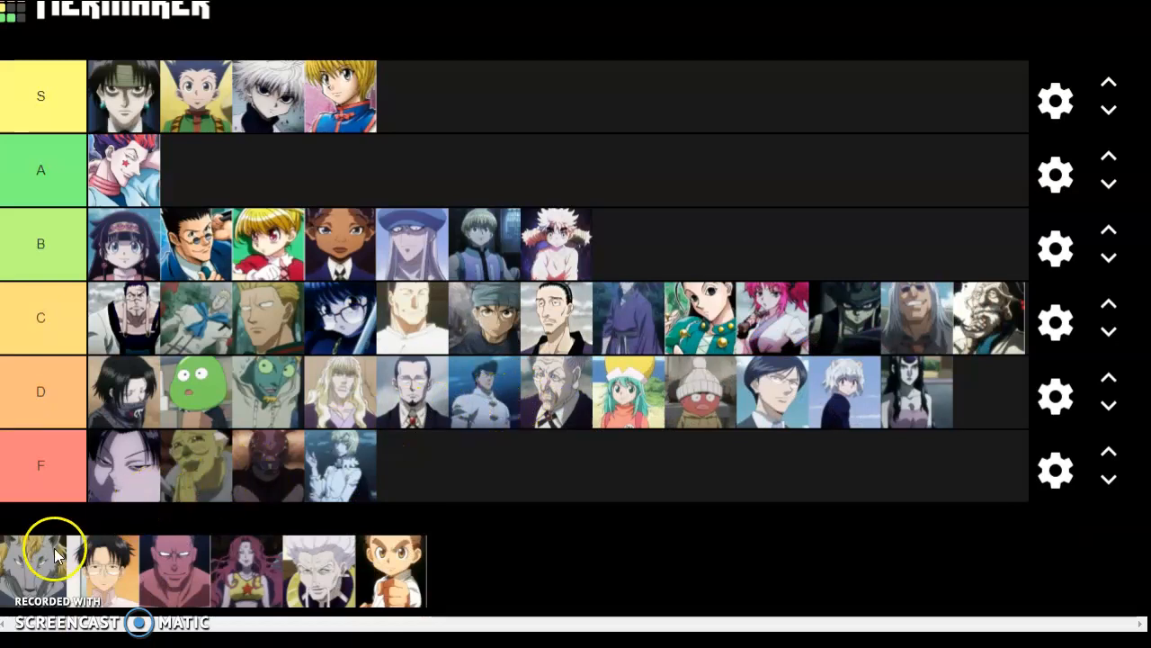
# Place the wolf-like creature third in tier D and add the black-haired man with glasses to the end of tier C.
pyautogui.moveTo(33, 558); pyautogui.dragTo(276, 374)
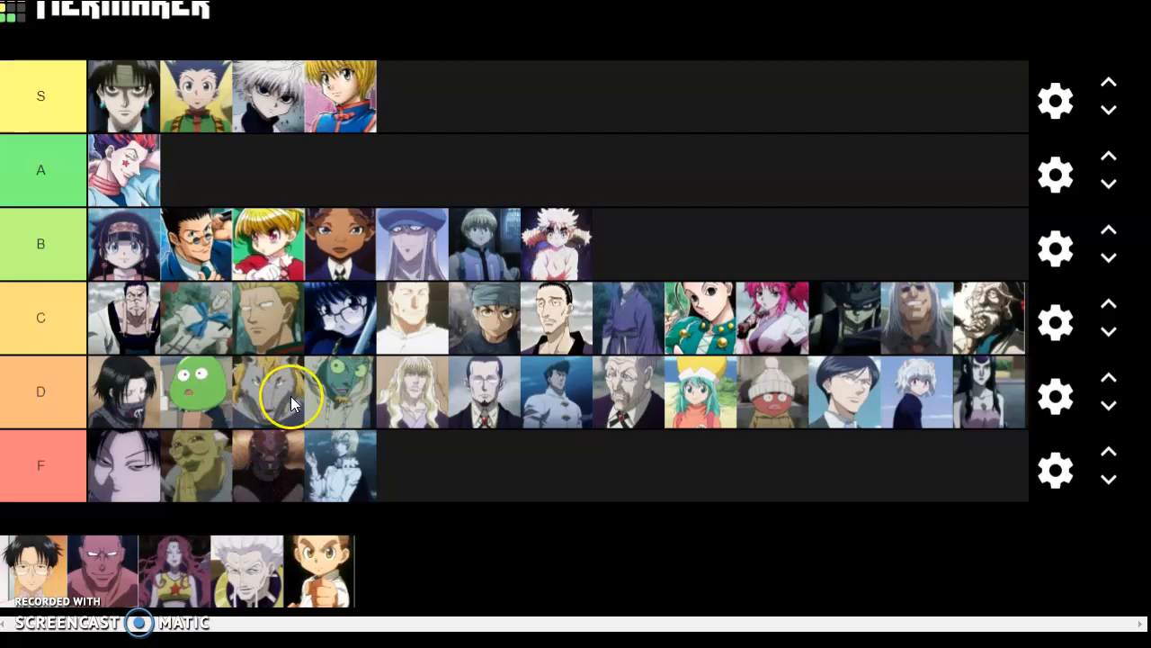
pyautogui.moveTo(50, 547); pyautogui.dragTo(201, 369)
pyautogui.scroll(-2, 196, 524)
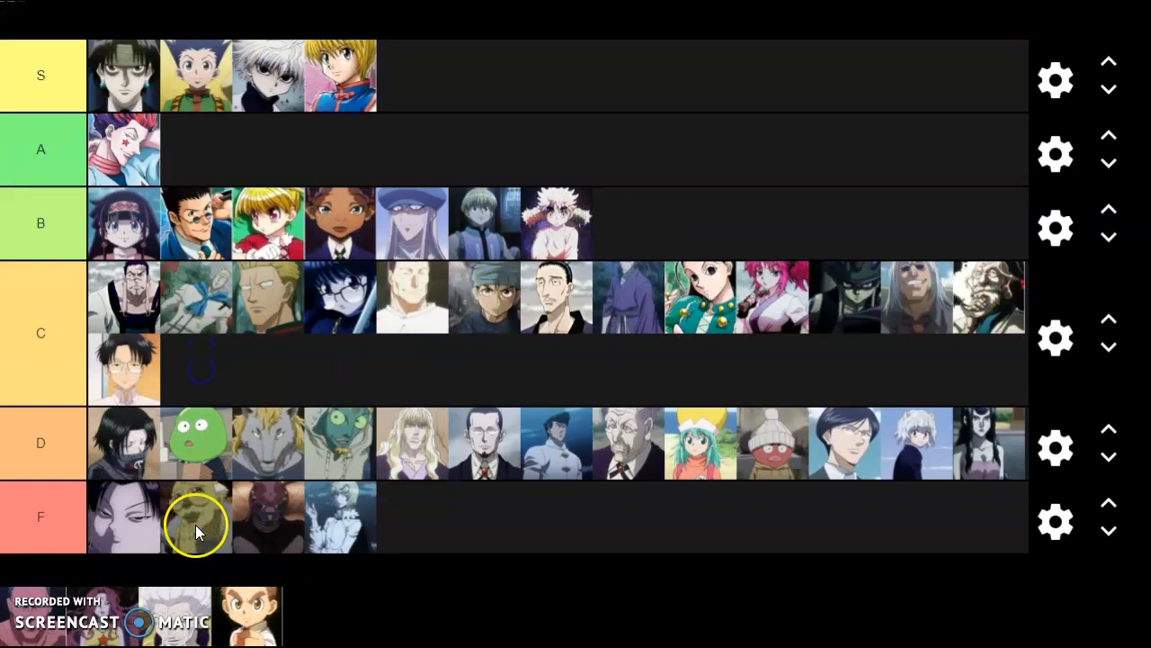
# Place the red bald man fifth in tier D and add the pink-haired woman to the end of that tier.
pyautogui.moveTo(47, 551); pyautogui.dragTo(398, 382)
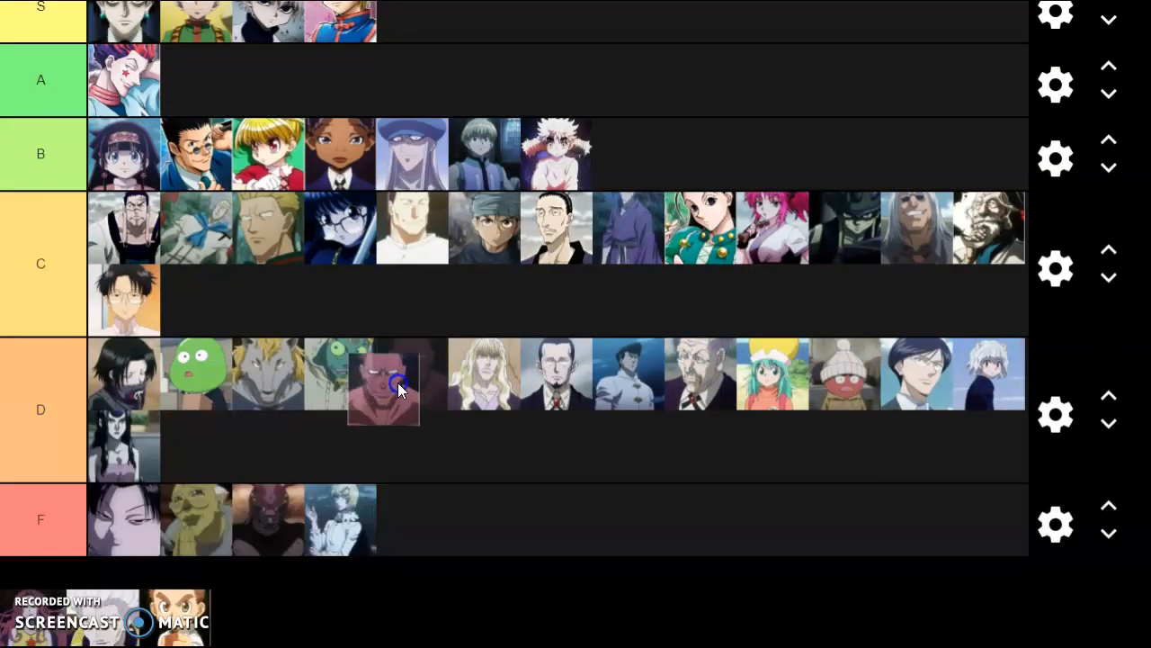
pyautogui.scroll(-2, 326, 504)
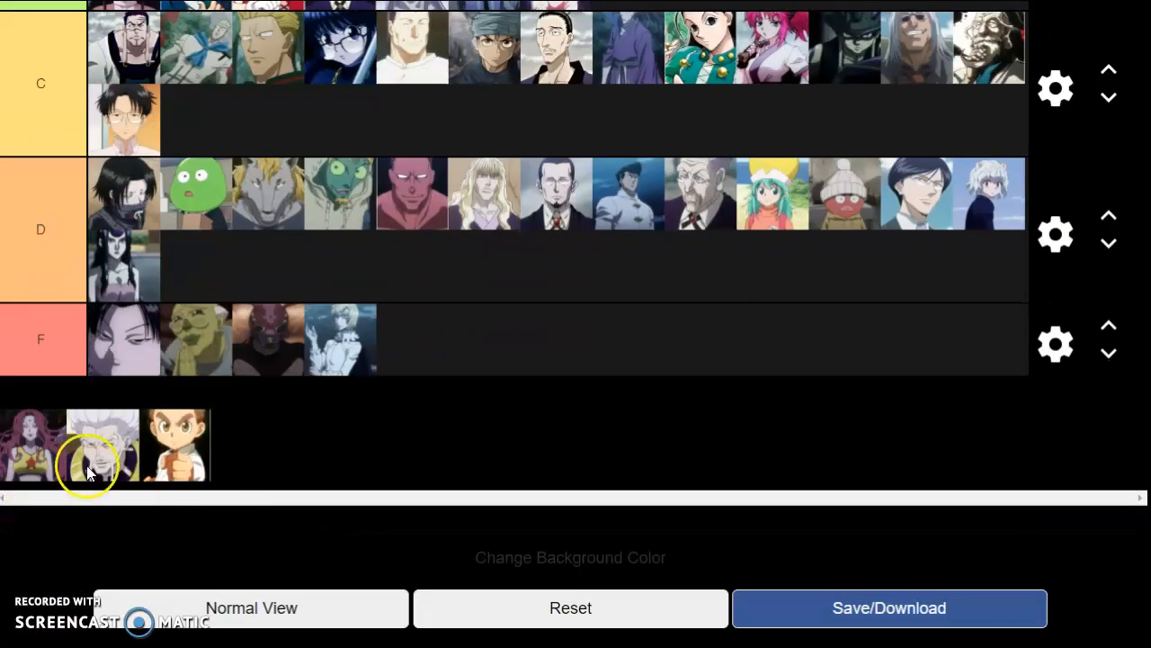
pyautogui.moveTo(31, 442); pyautogui.dragTo(299, 274)
pyautogui.click(462, 477)
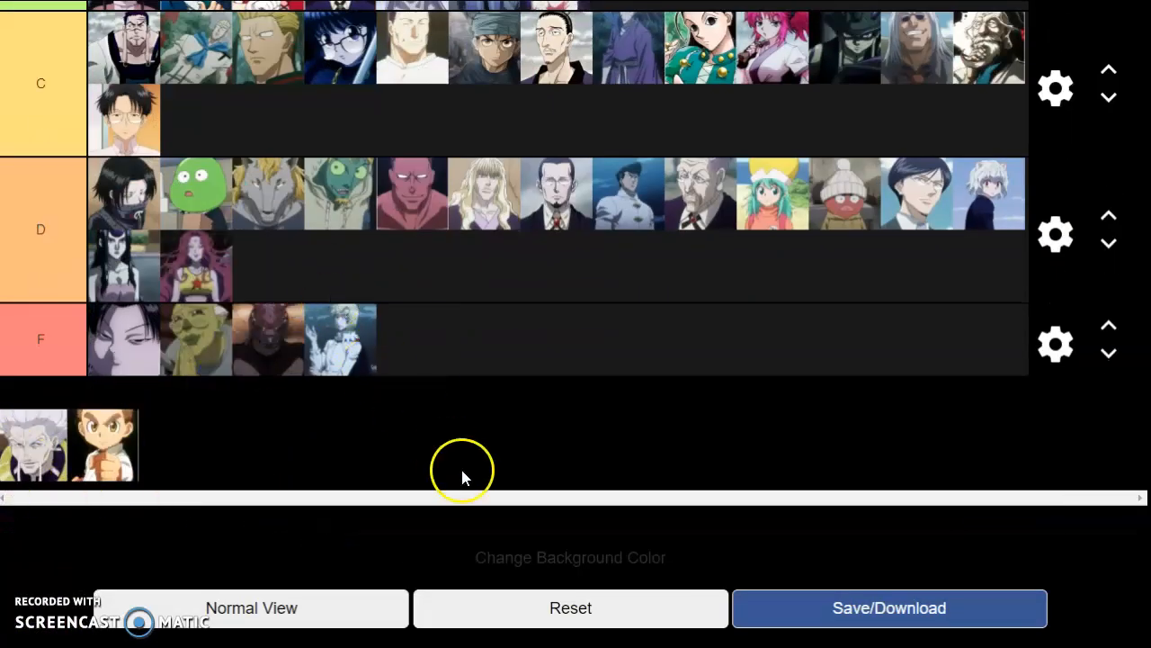
# Add the white-haired man to the end of tier D, directly after the pink-haired woman.
pyautogui.scroll(1, 238, 508)
pyautogui.moveTo(52, 553); pyautogui.dragTo(306, 364)
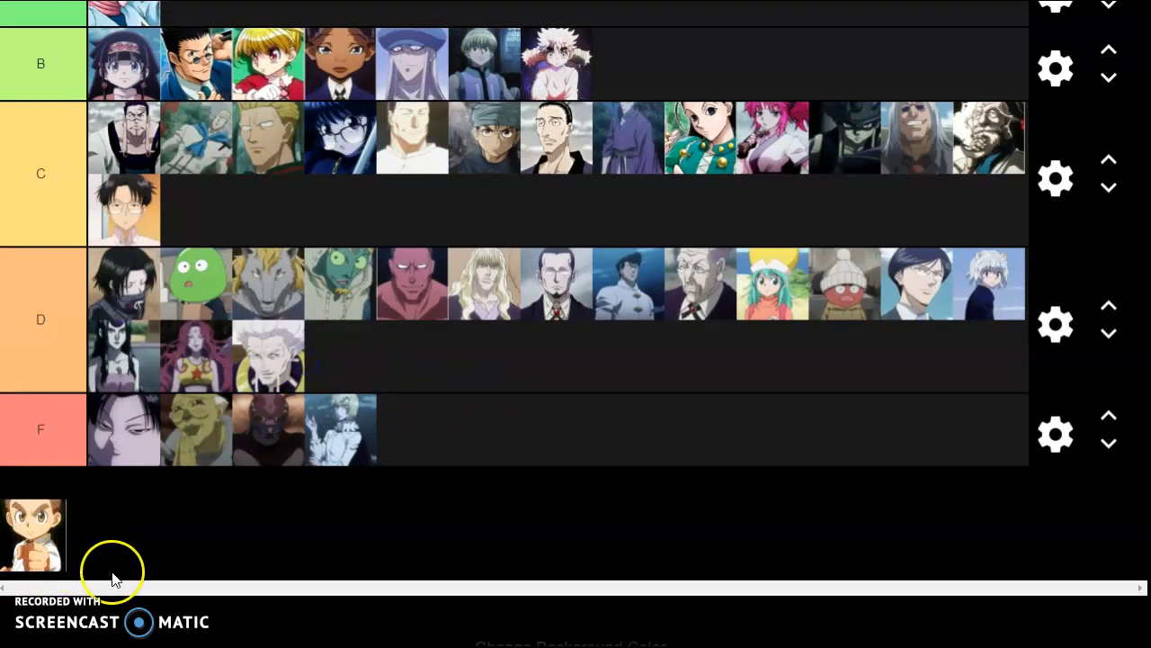
pyautogui.scroll(2, 118, 573)
pyautogui.scroll(-1, 183, 498)
pyautogui.moveTo(183, 498); pyautogui.dragTo(195, 534)
pyautogui.scroll(-2, 196, 534)
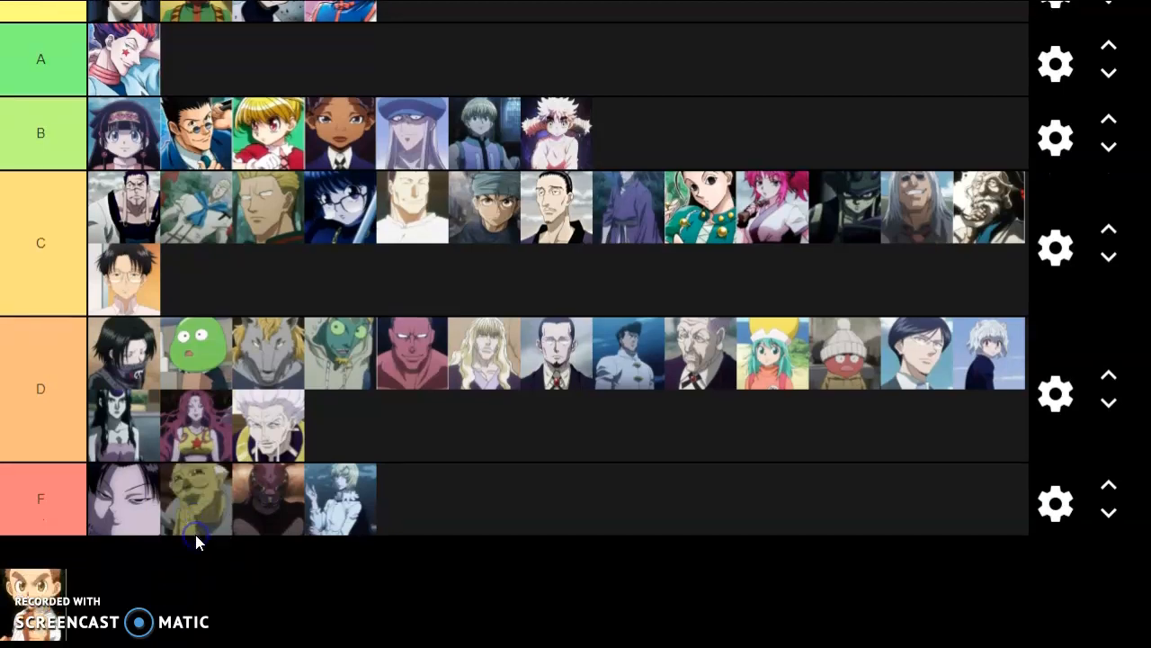
pyautogui.moveTo(210, 348); pyautogui.dragTo(195, 336)
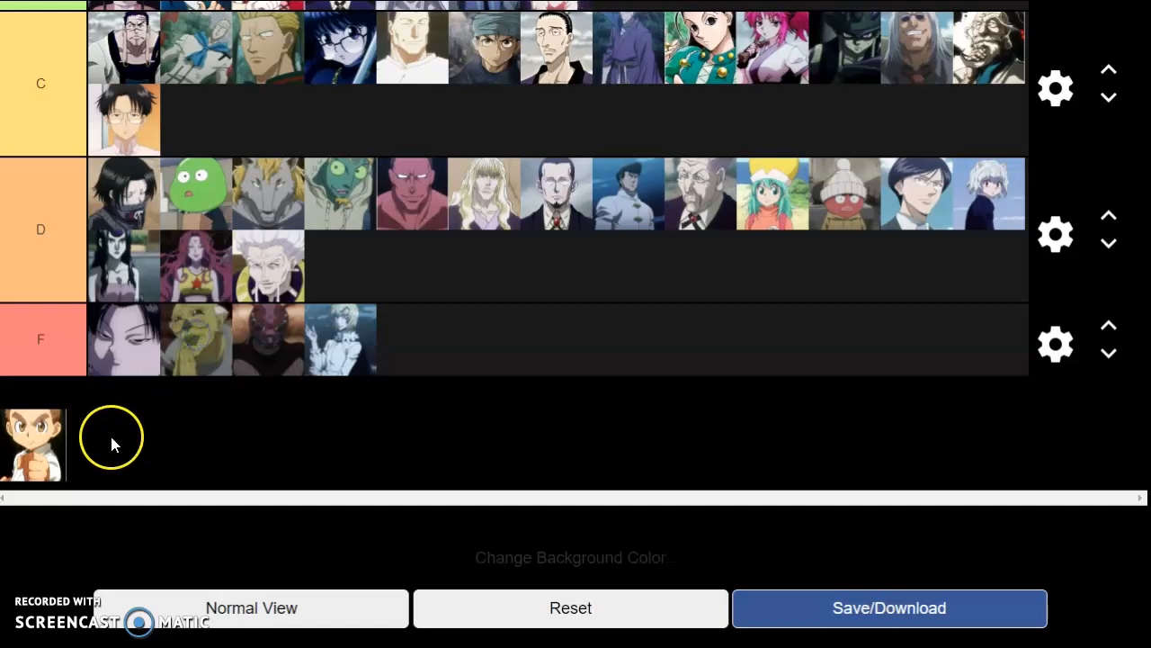
pyautogui.moveTo(110, 331)
pyautogui.mouseDown()
pyautogui.moveTo(108, 369)
pyautogui.moveTo(114, 339)
pyautogui.mouseUp()
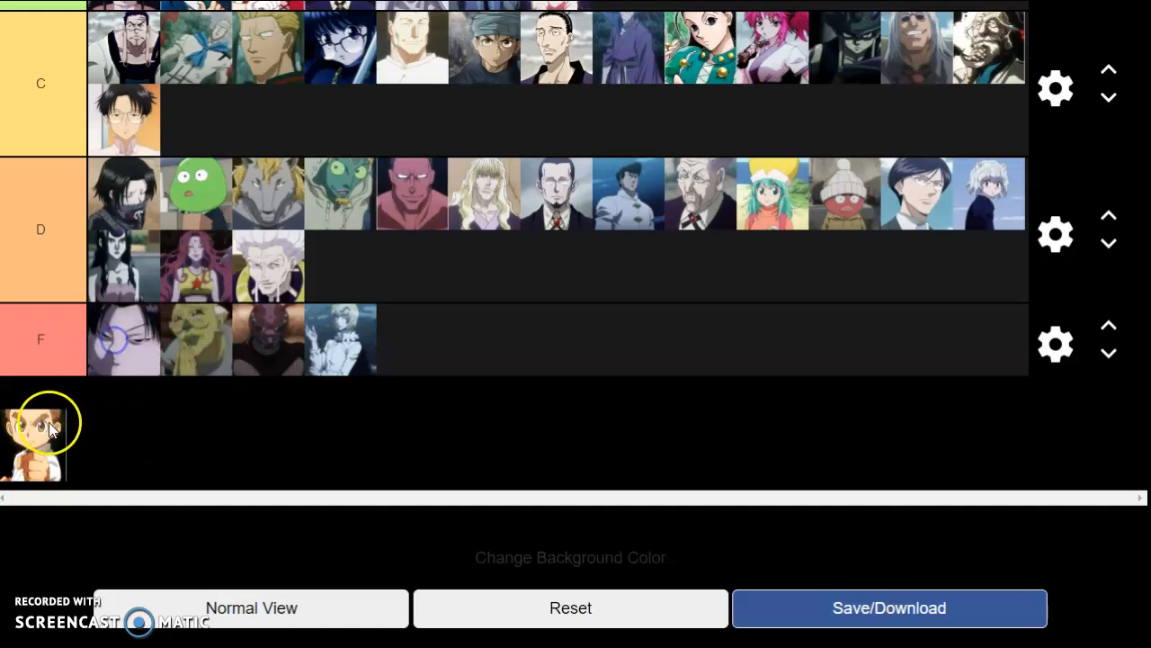
# Place the last remaining character, the brown-haired boy showing his fist, second in tier A.
pyautogui.scroll(1, 80, 441)
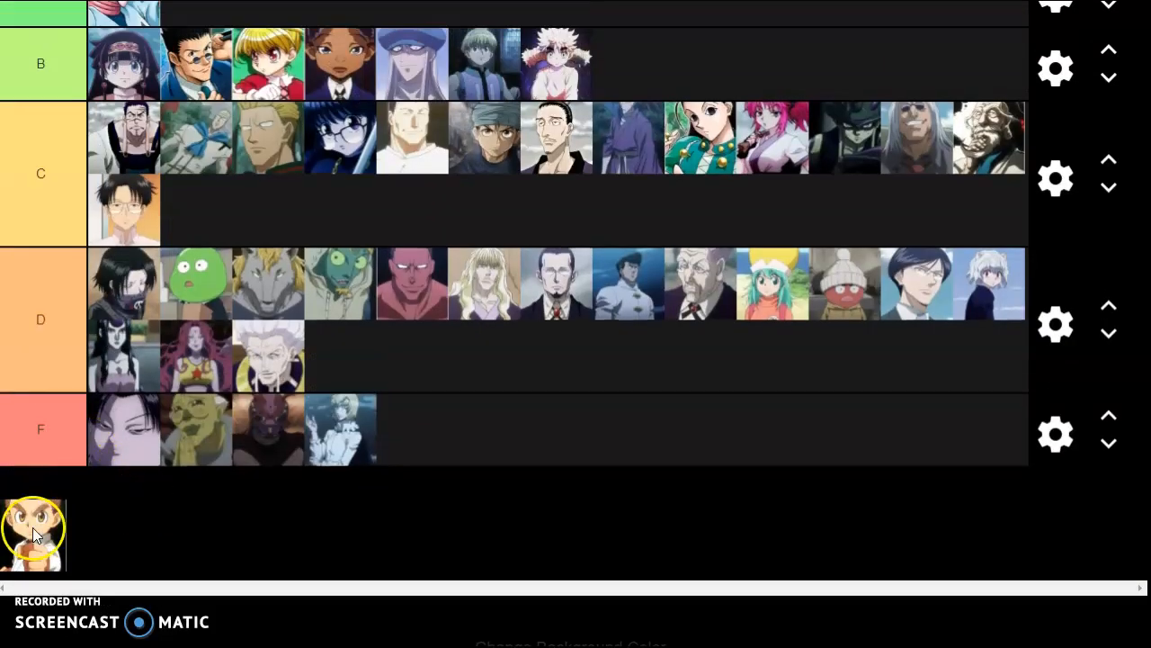
pyautogui.scroll(1, 34, 534)
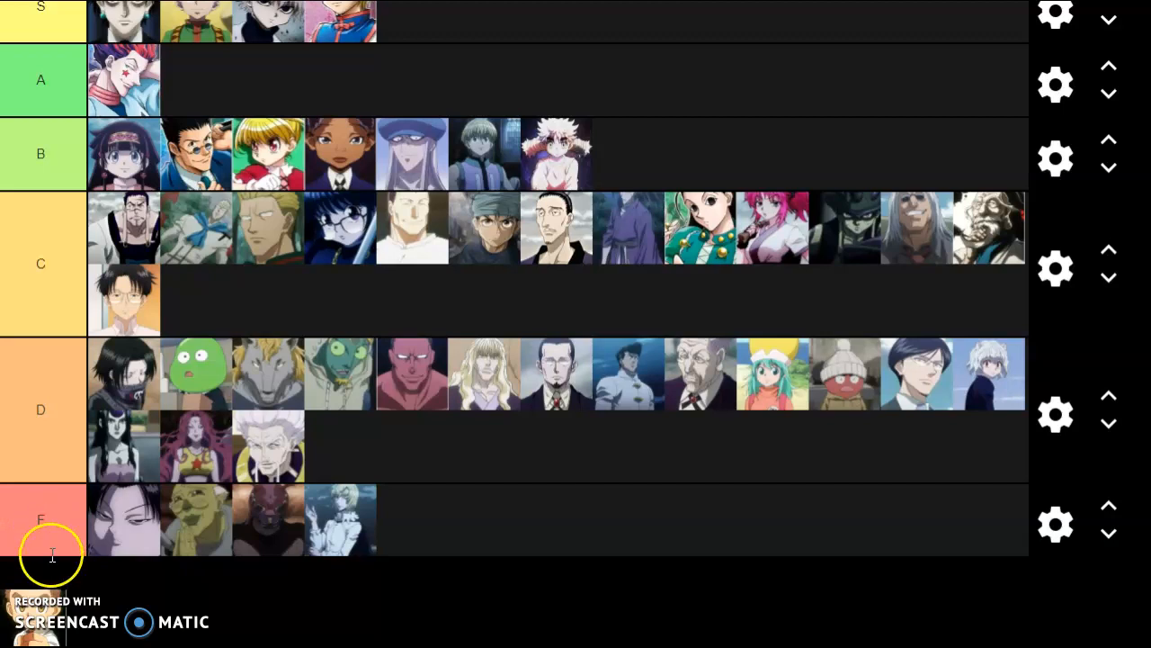
pyautogui.moveTo(38, 612); pyautogui.dragTo(187, 61)
pyautogui.scroll(1, 187, 61)
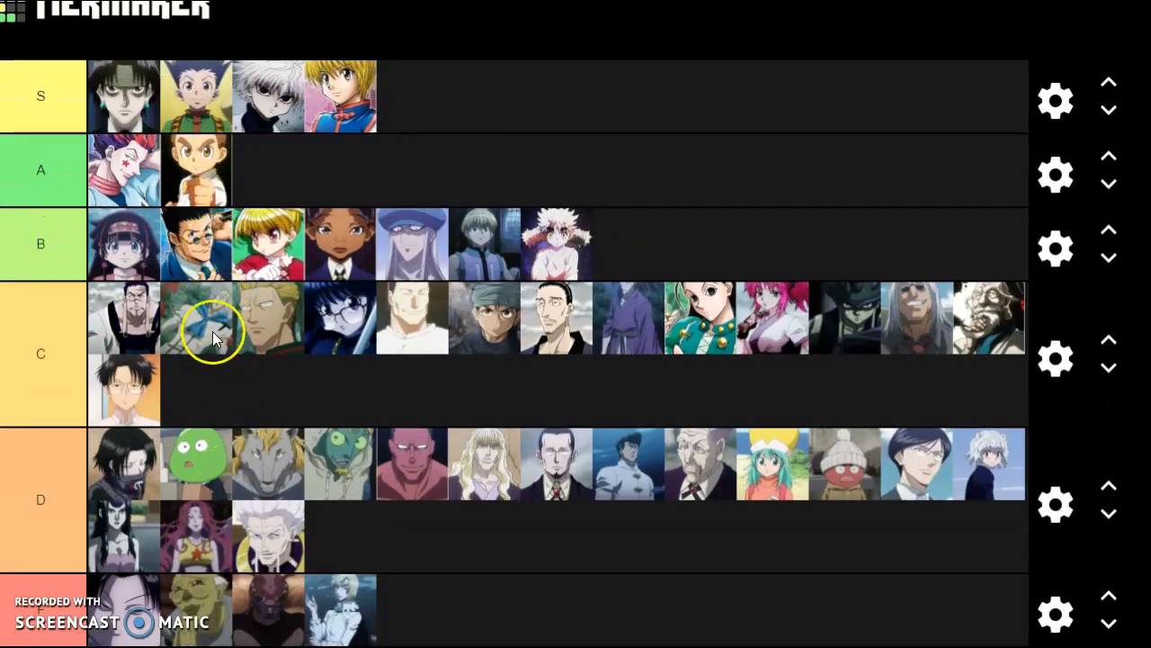
pyautogui.click(193, 181)
pyautogui.moveTo(194, 164); pyautogui.dragTo(201, 156)
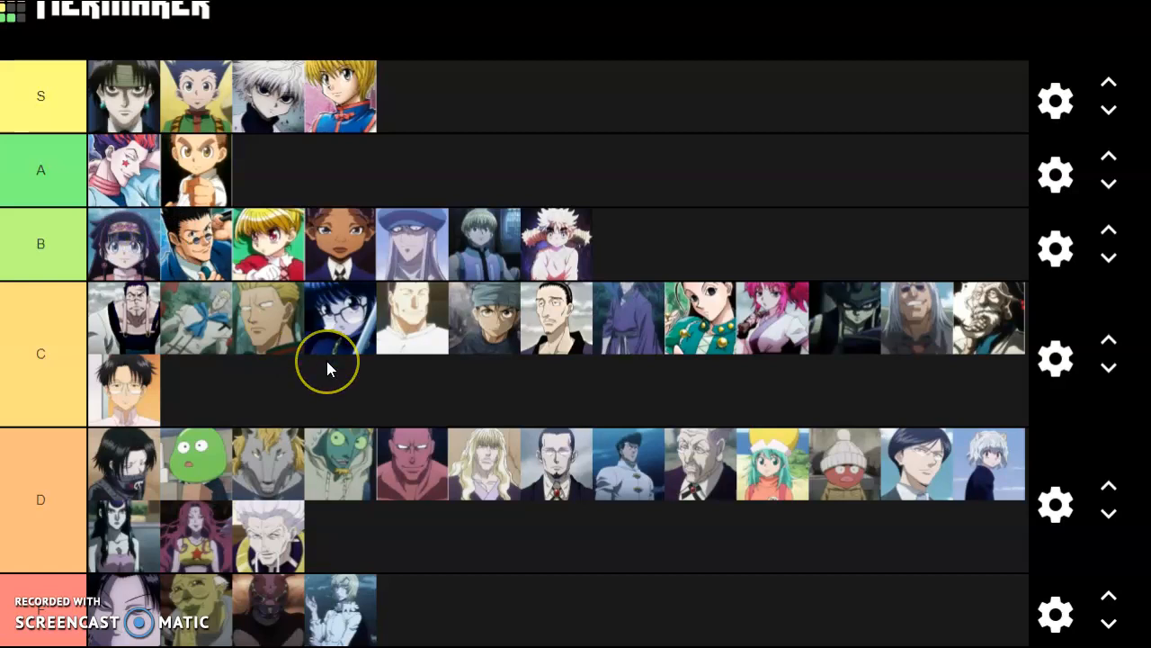
pyautogui.scroll(-1, 327, 362)
pyautogui.scroll(1, 327, 362)
pyautogui.scroll(-1, 289, 533)
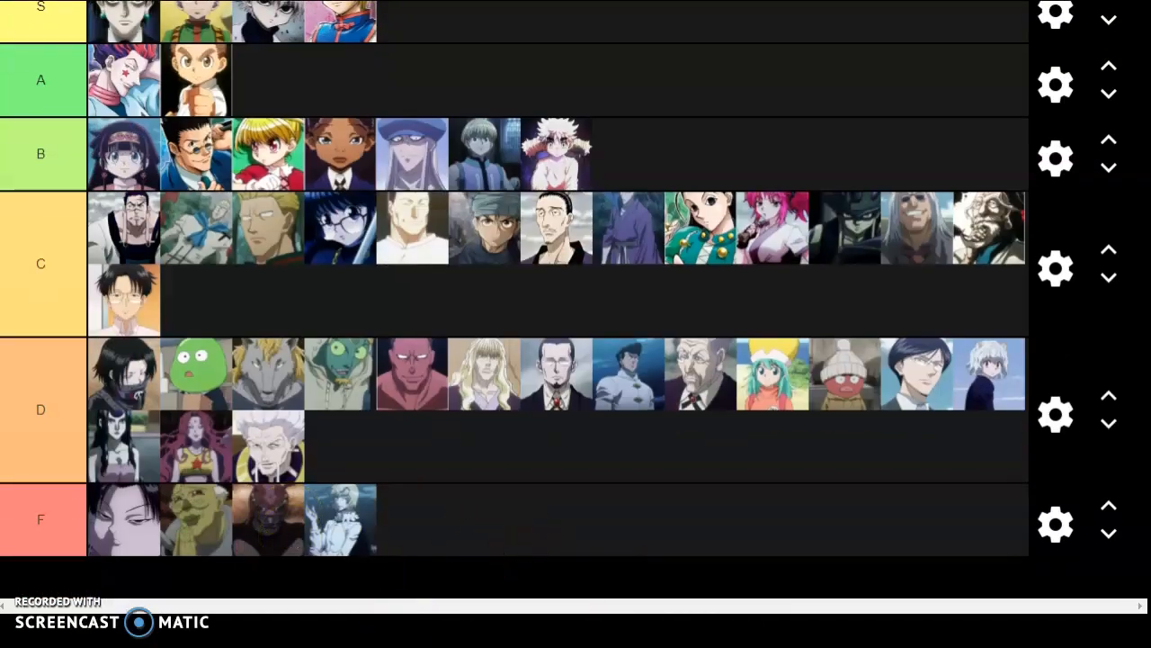